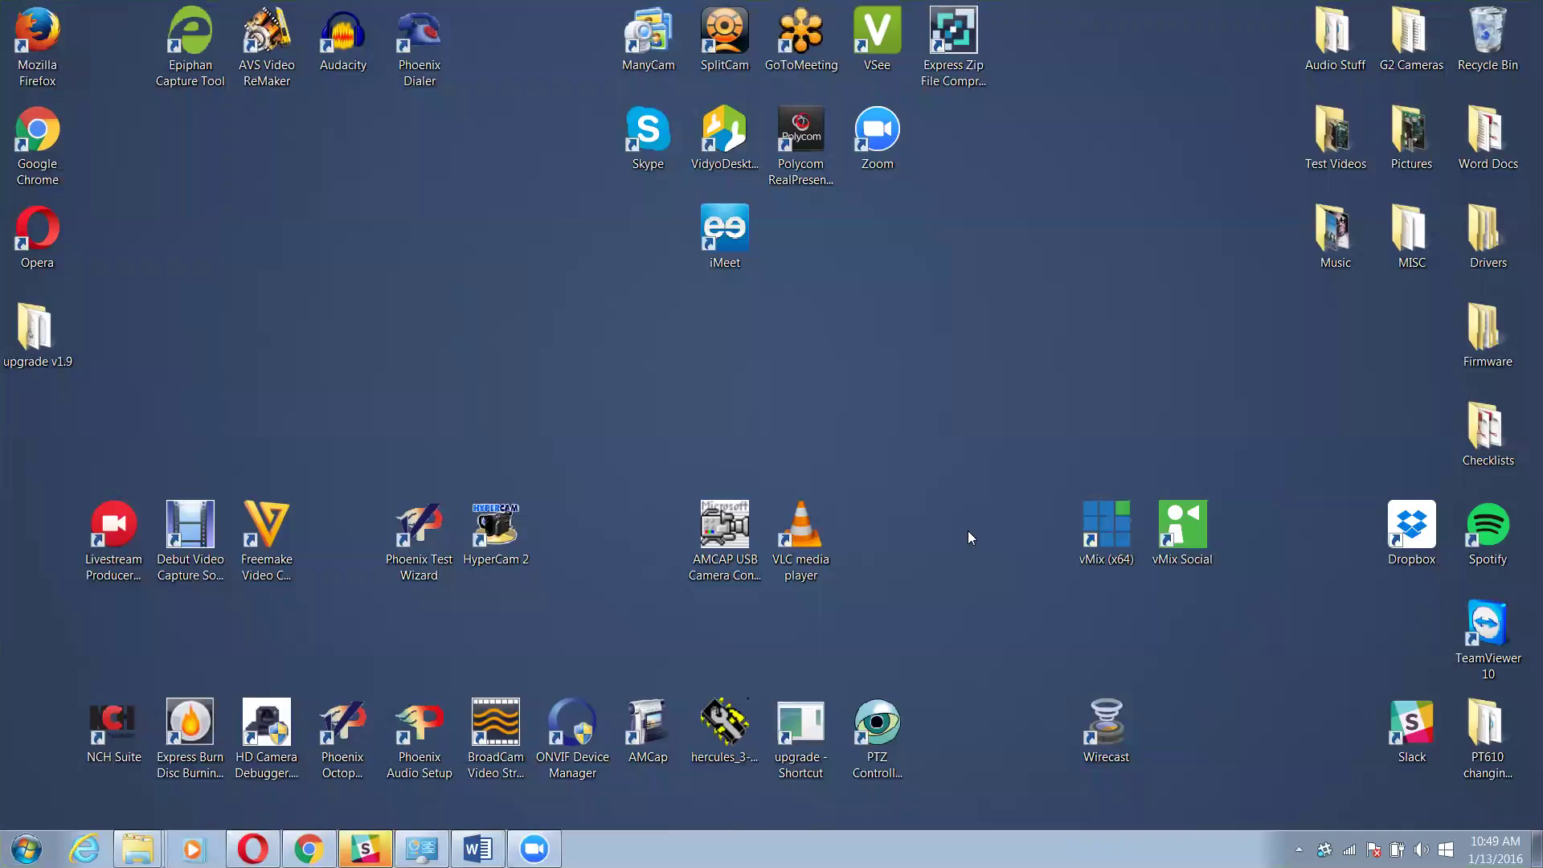
Launch Wirecast and decline the welcome tutorial
click(1114, 723)
double_click(1115, 728)
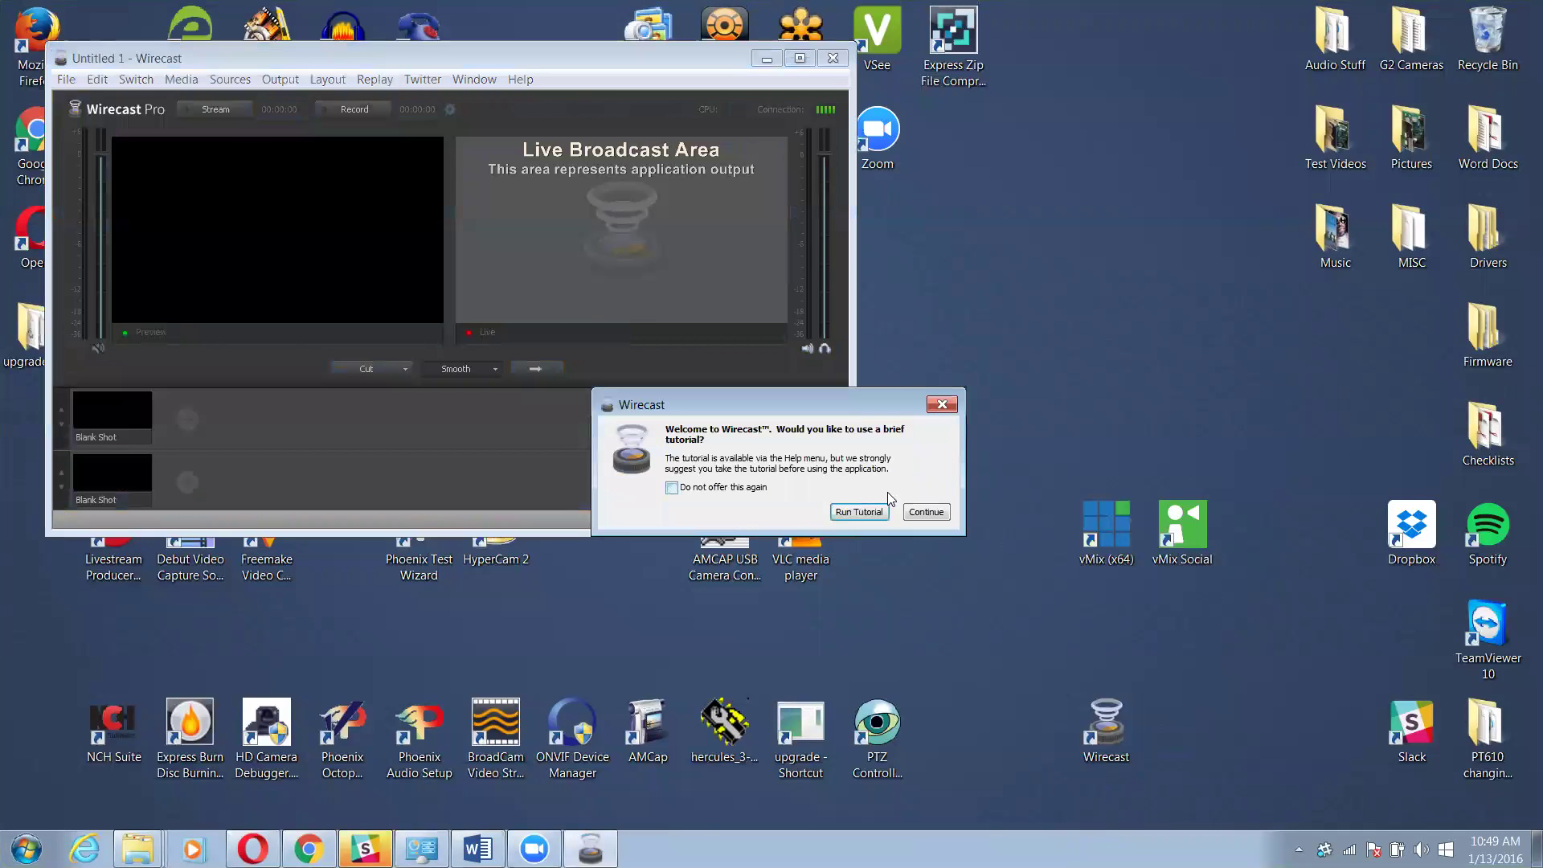
click(937, 403)
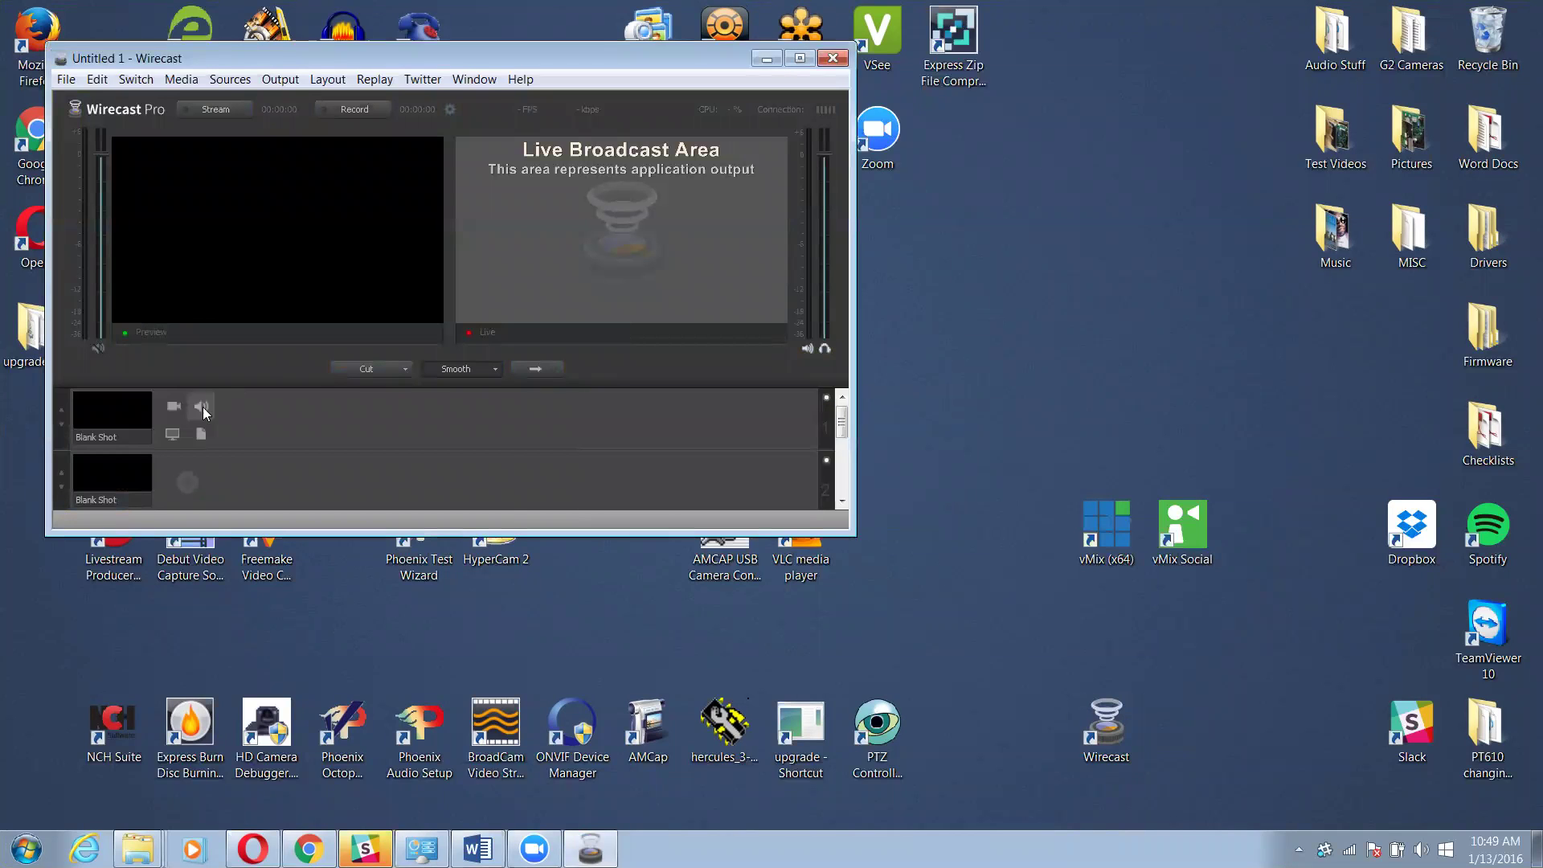
Add a PTZ Optics camera shot, dismiss the connection warning, and take it live
click(180, 408)
click(236, 447)
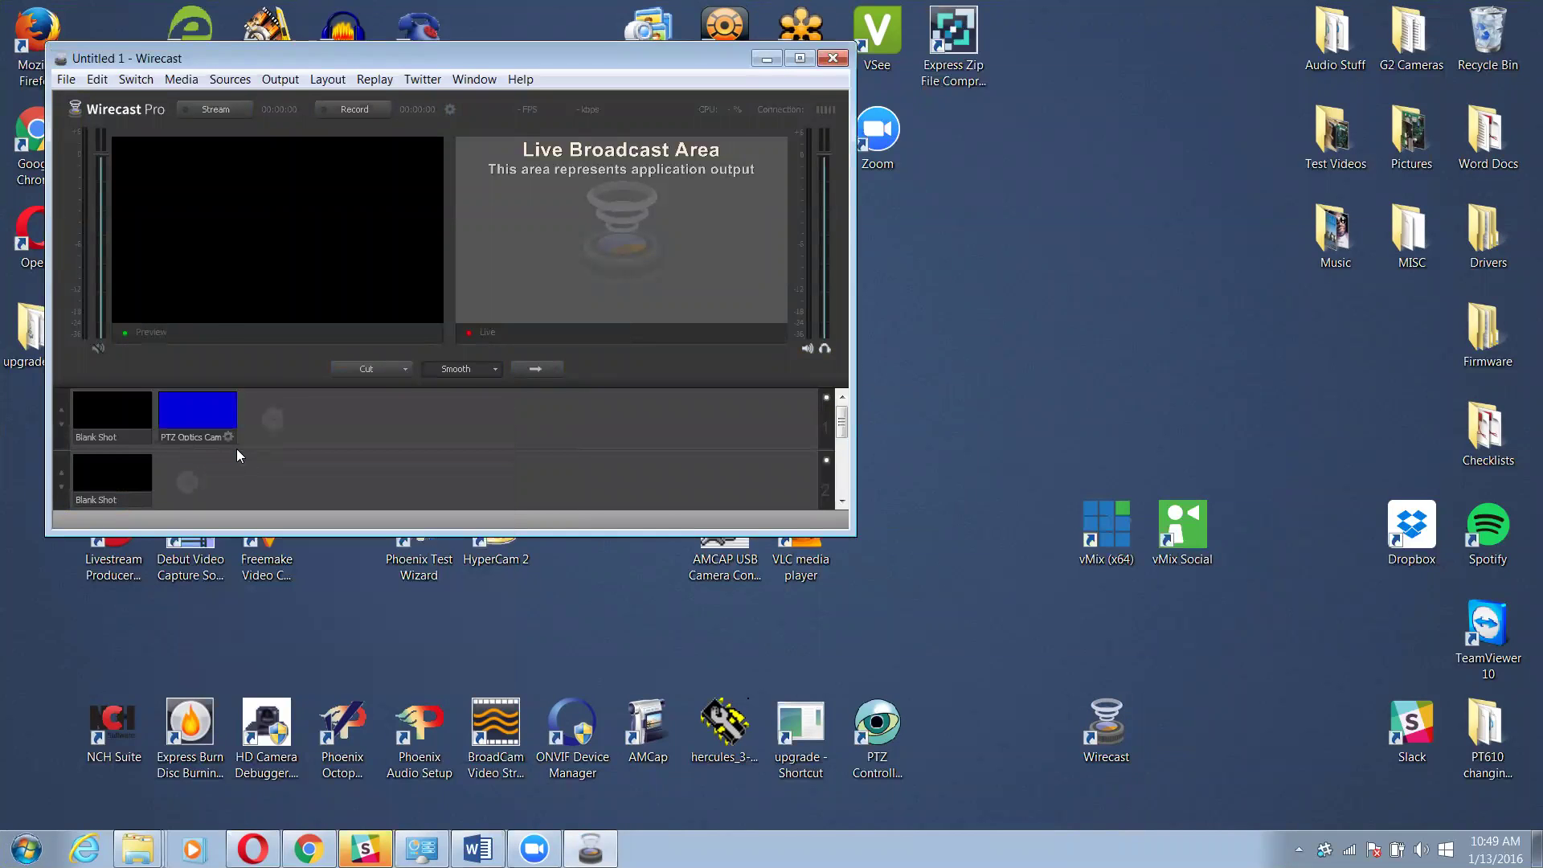
click(213, 410)
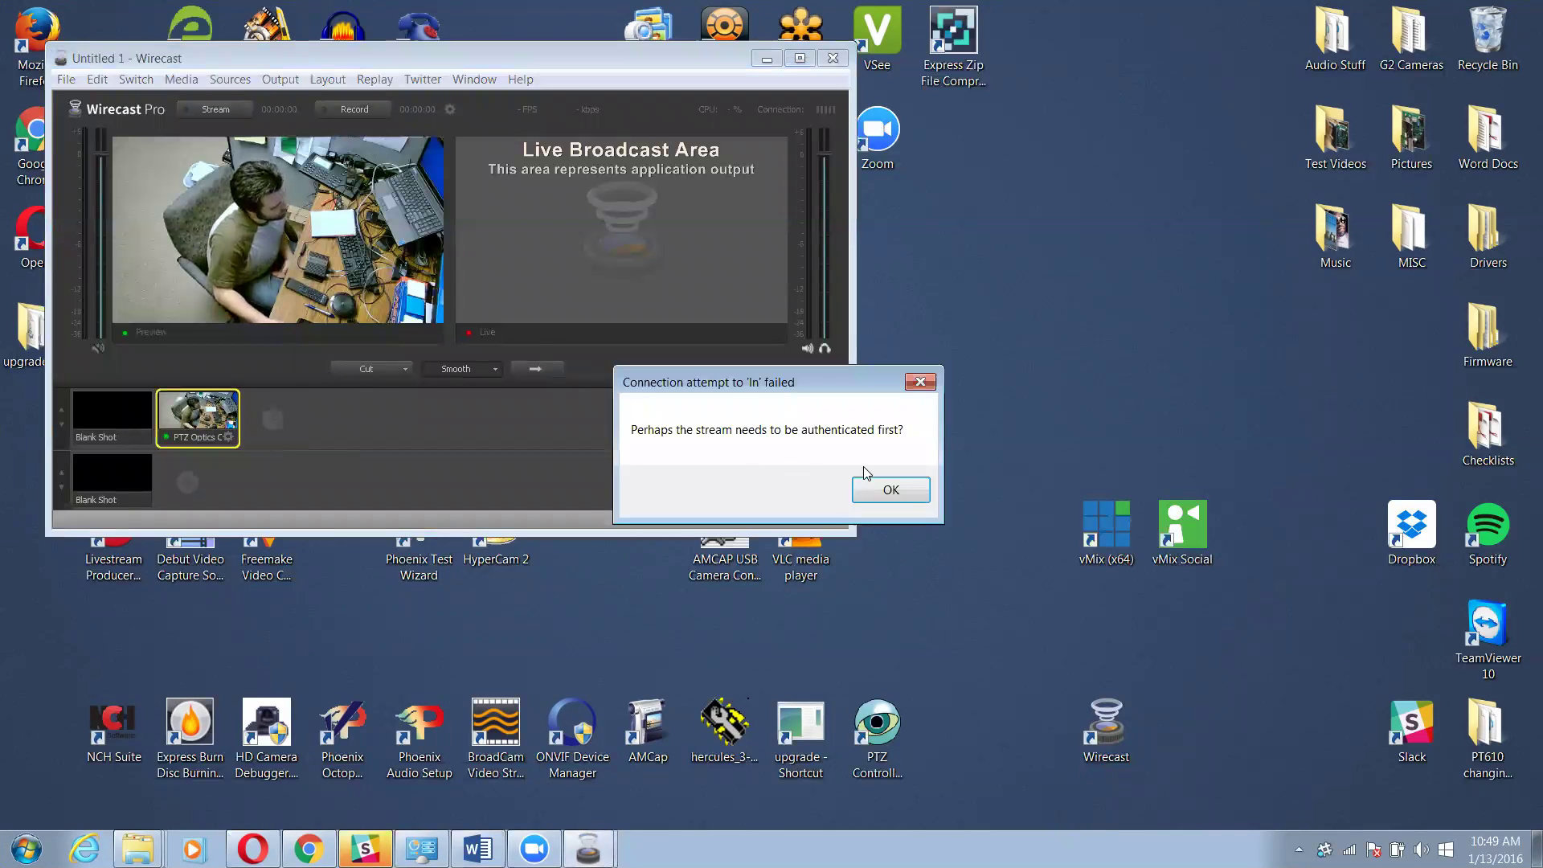
click(921, 383)
click(534, 368)
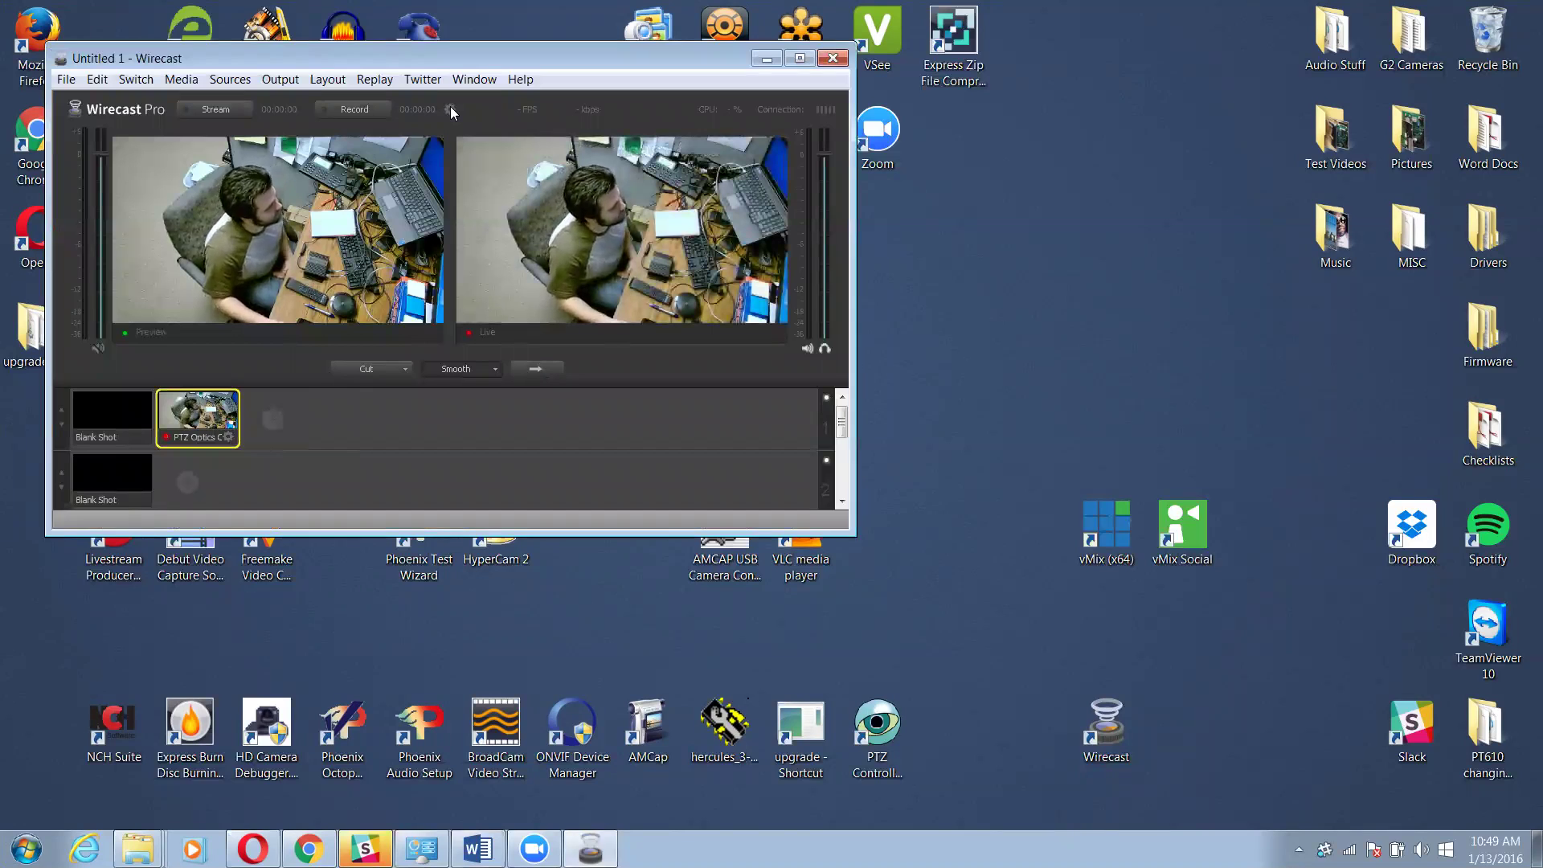
Maximize Wirecast and add a new output with churchstreaming.tv as the stream destination
click(800, 58)
click(430, 61)
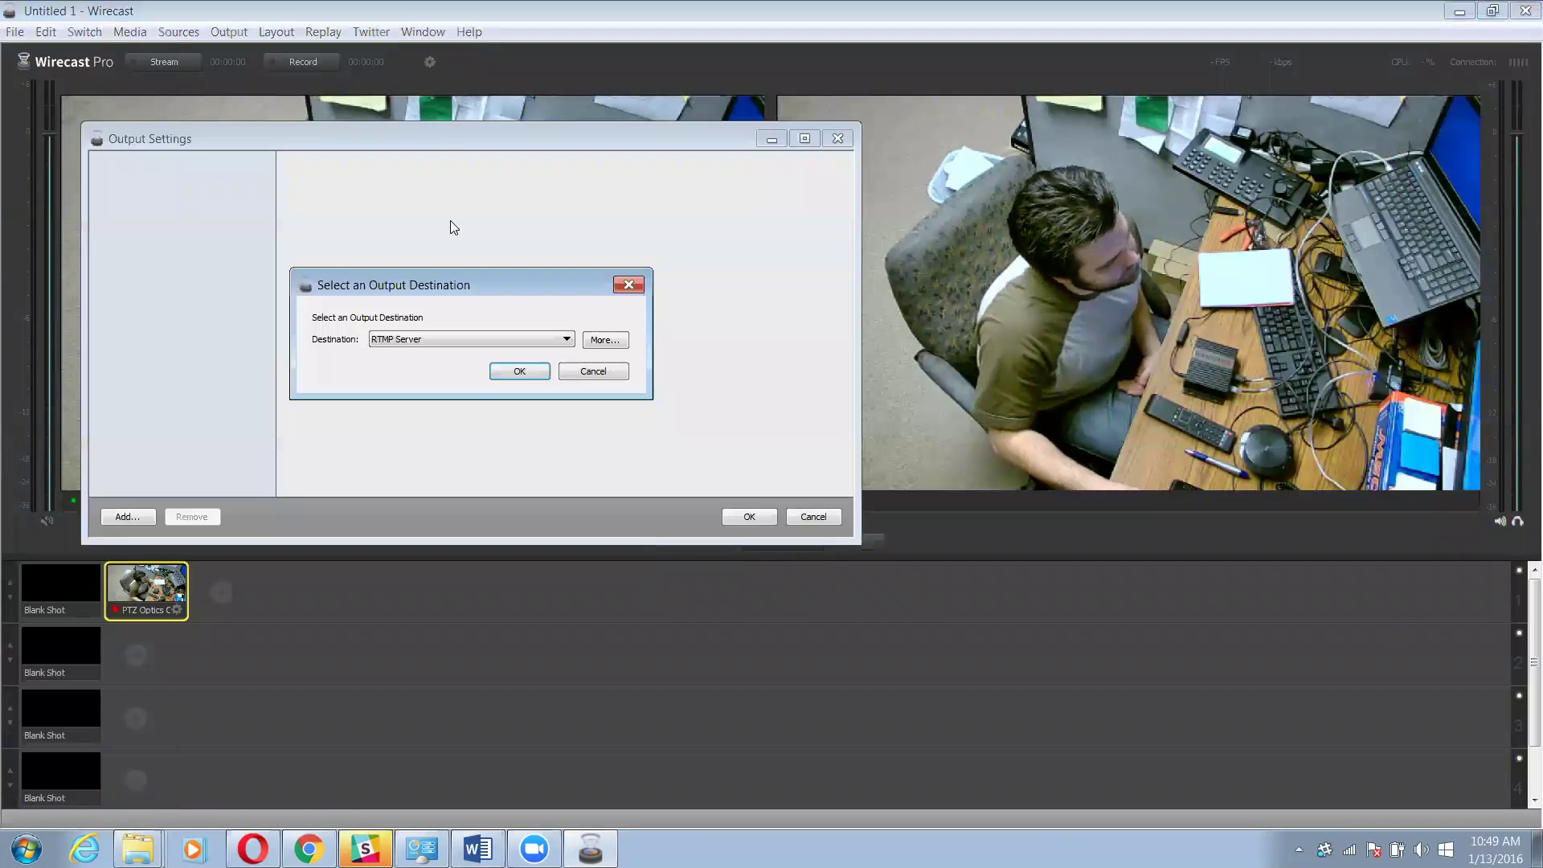
click(443, 337)
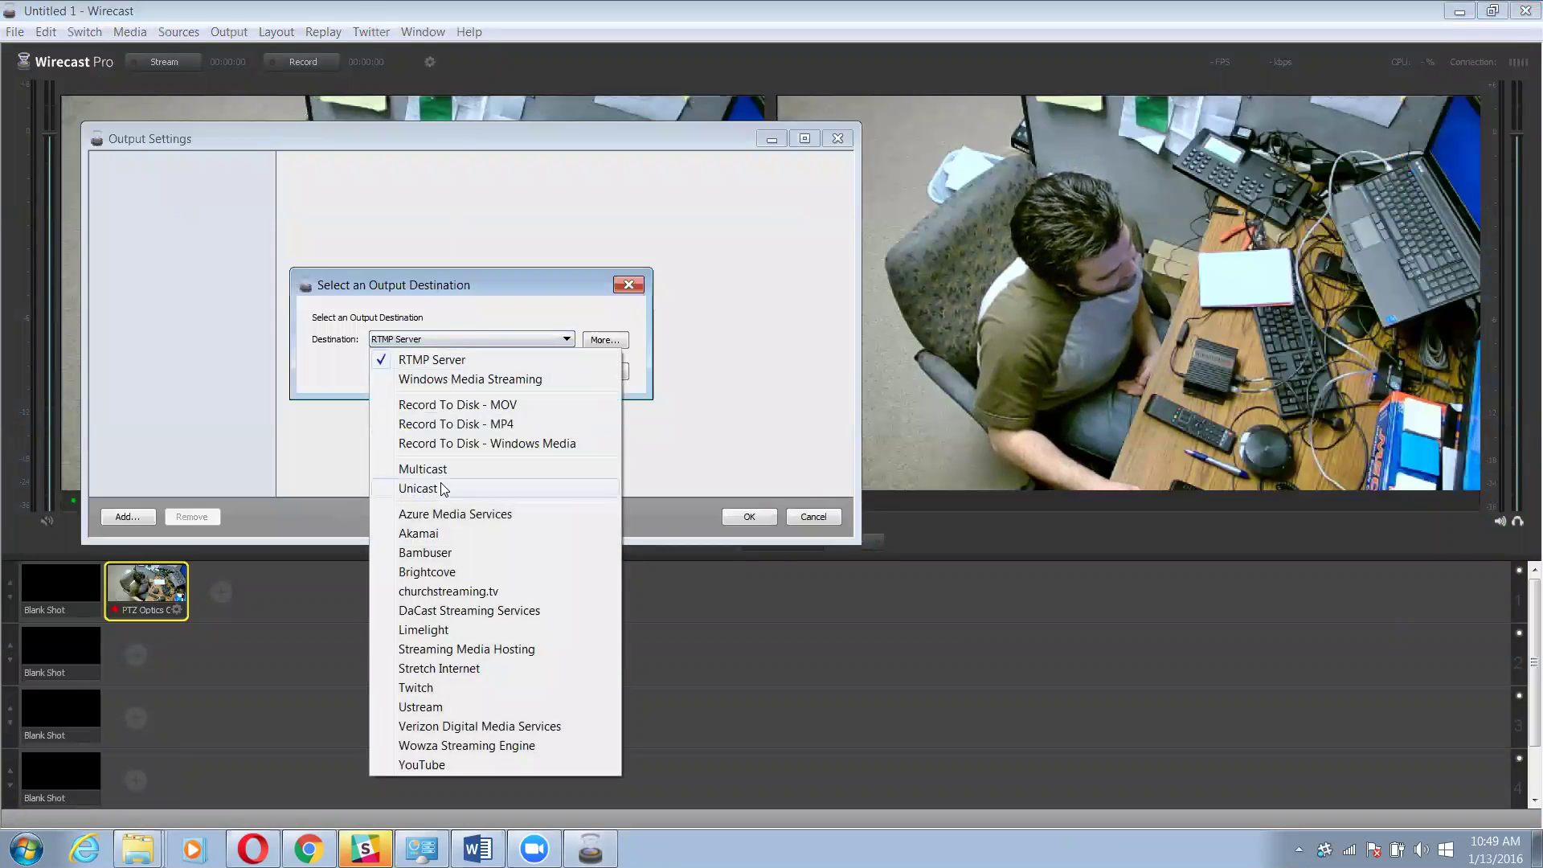
click(452, 592)
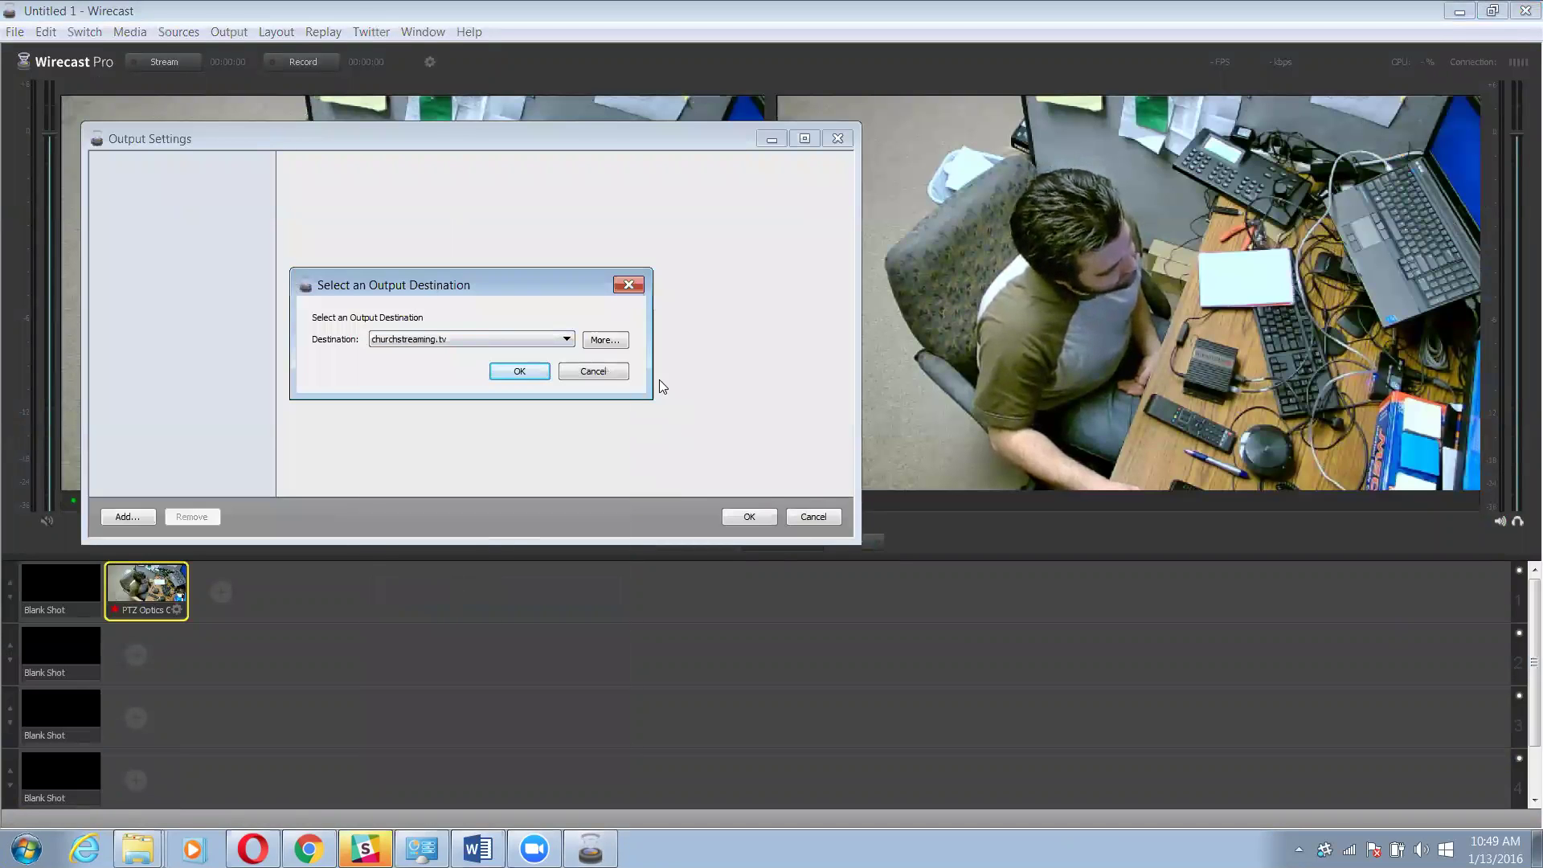
click(604, 340)
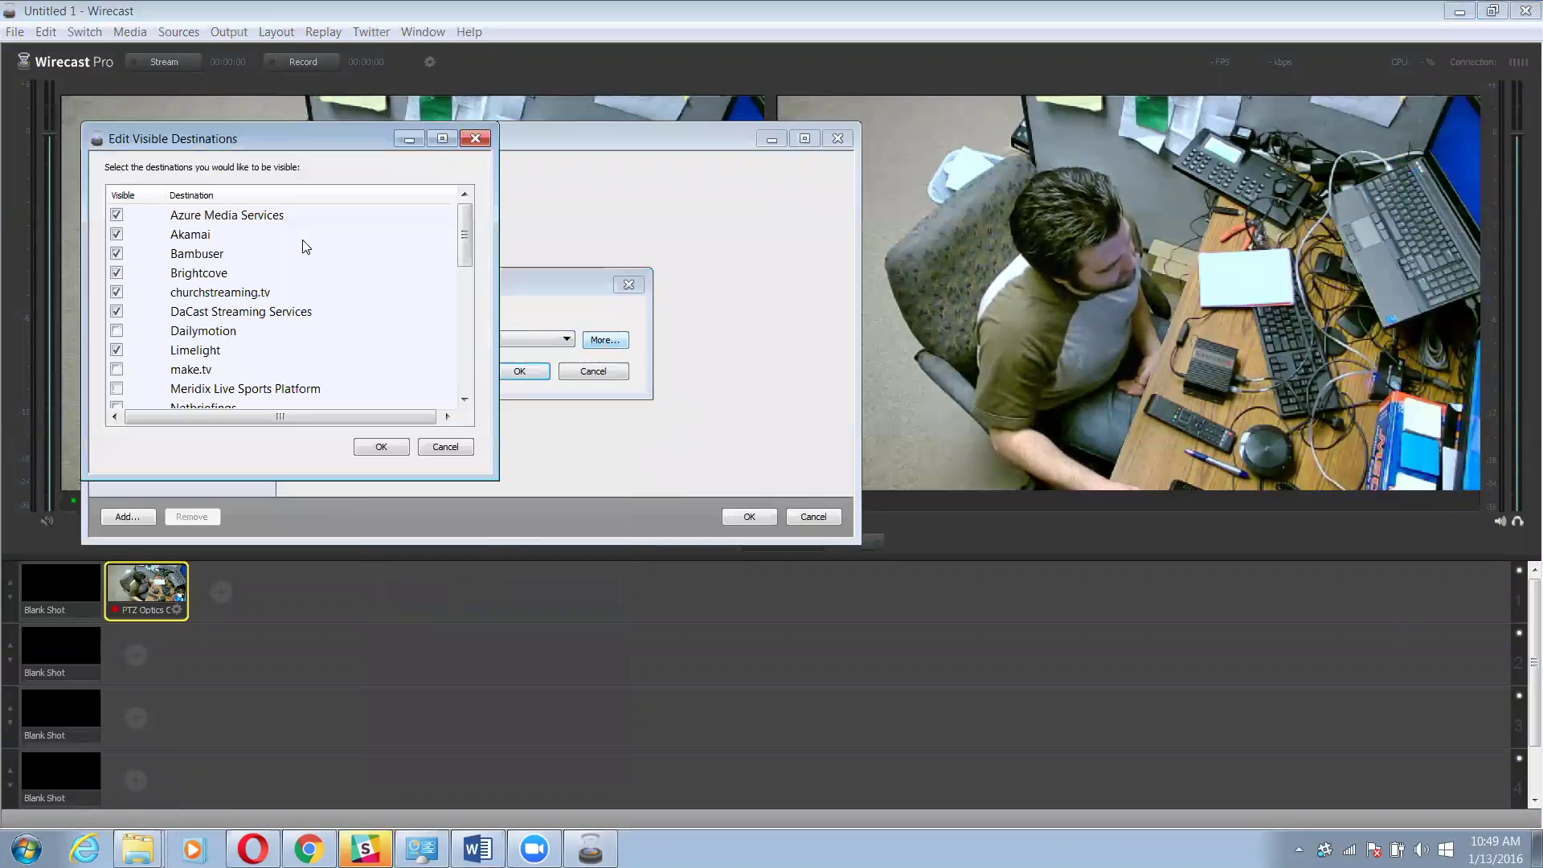
click(485, 140)
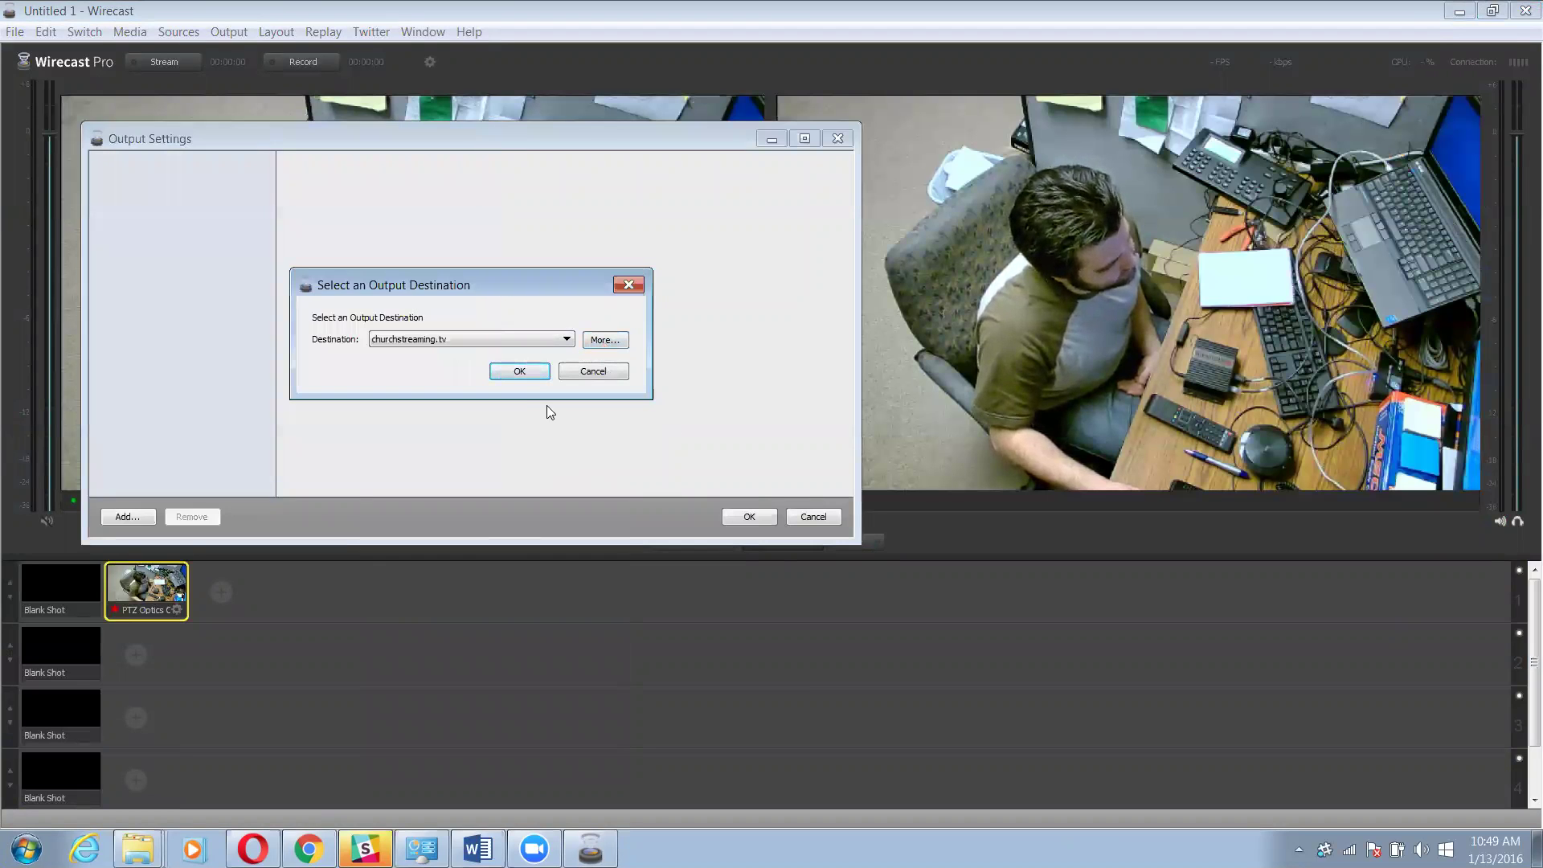
click(522, 371)
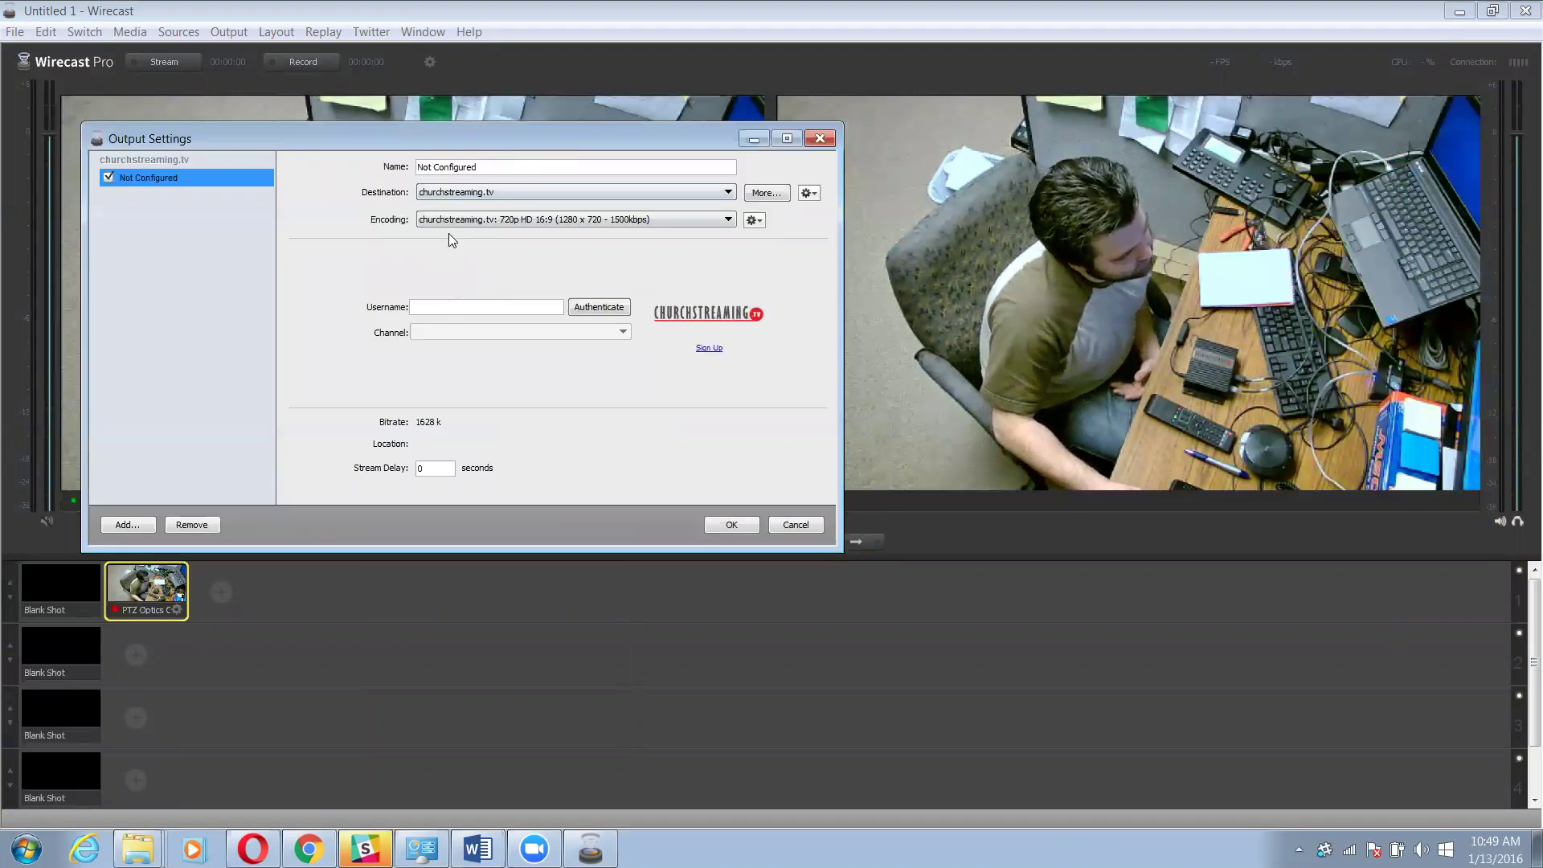
Authenticate the churchstreaming.tv output with the account username and password
click(440, 304)
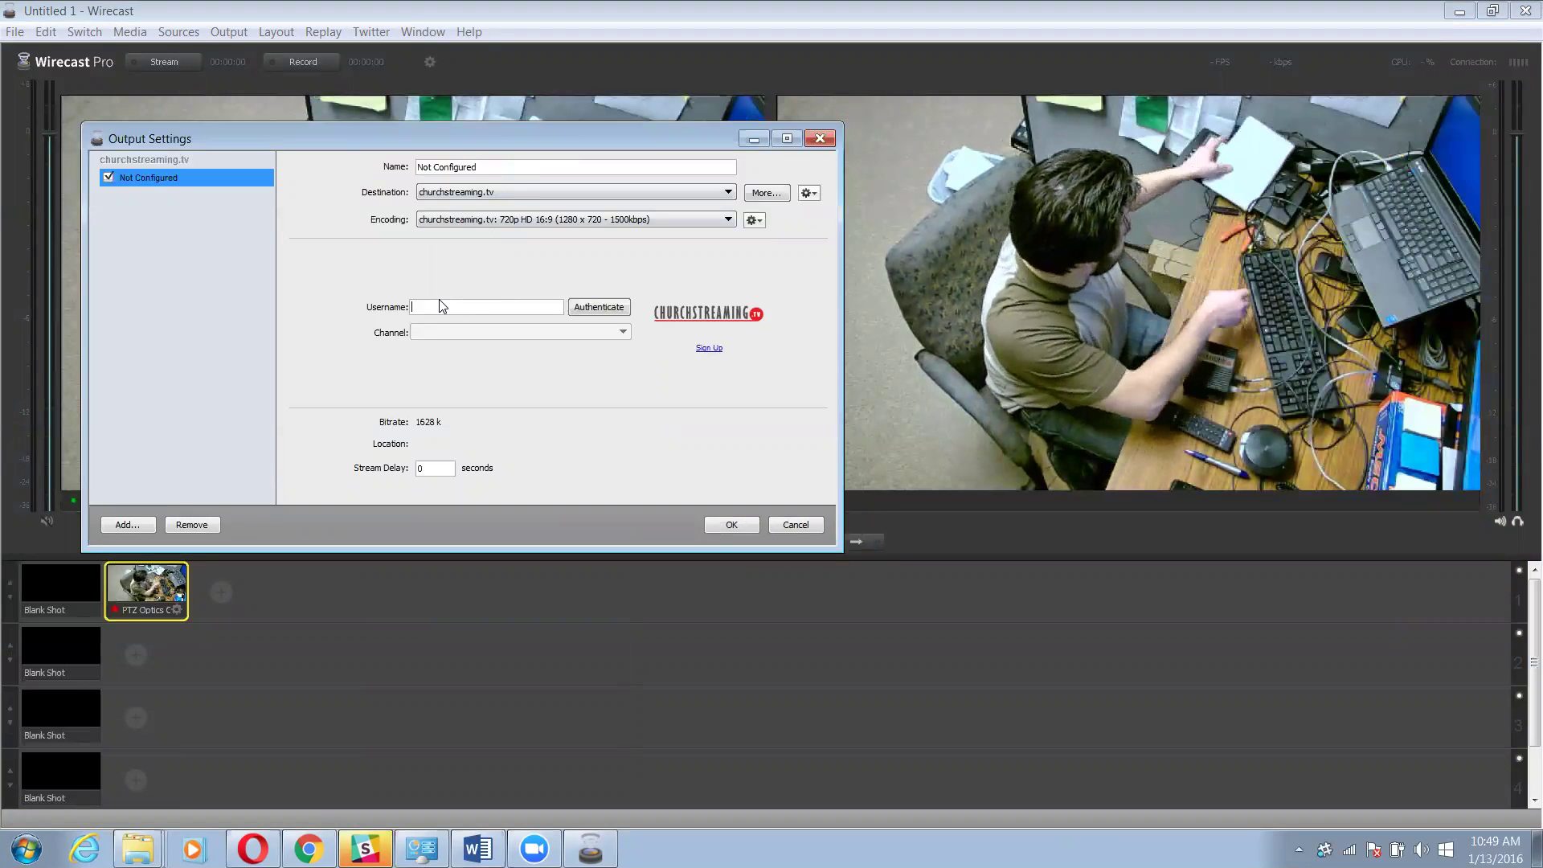
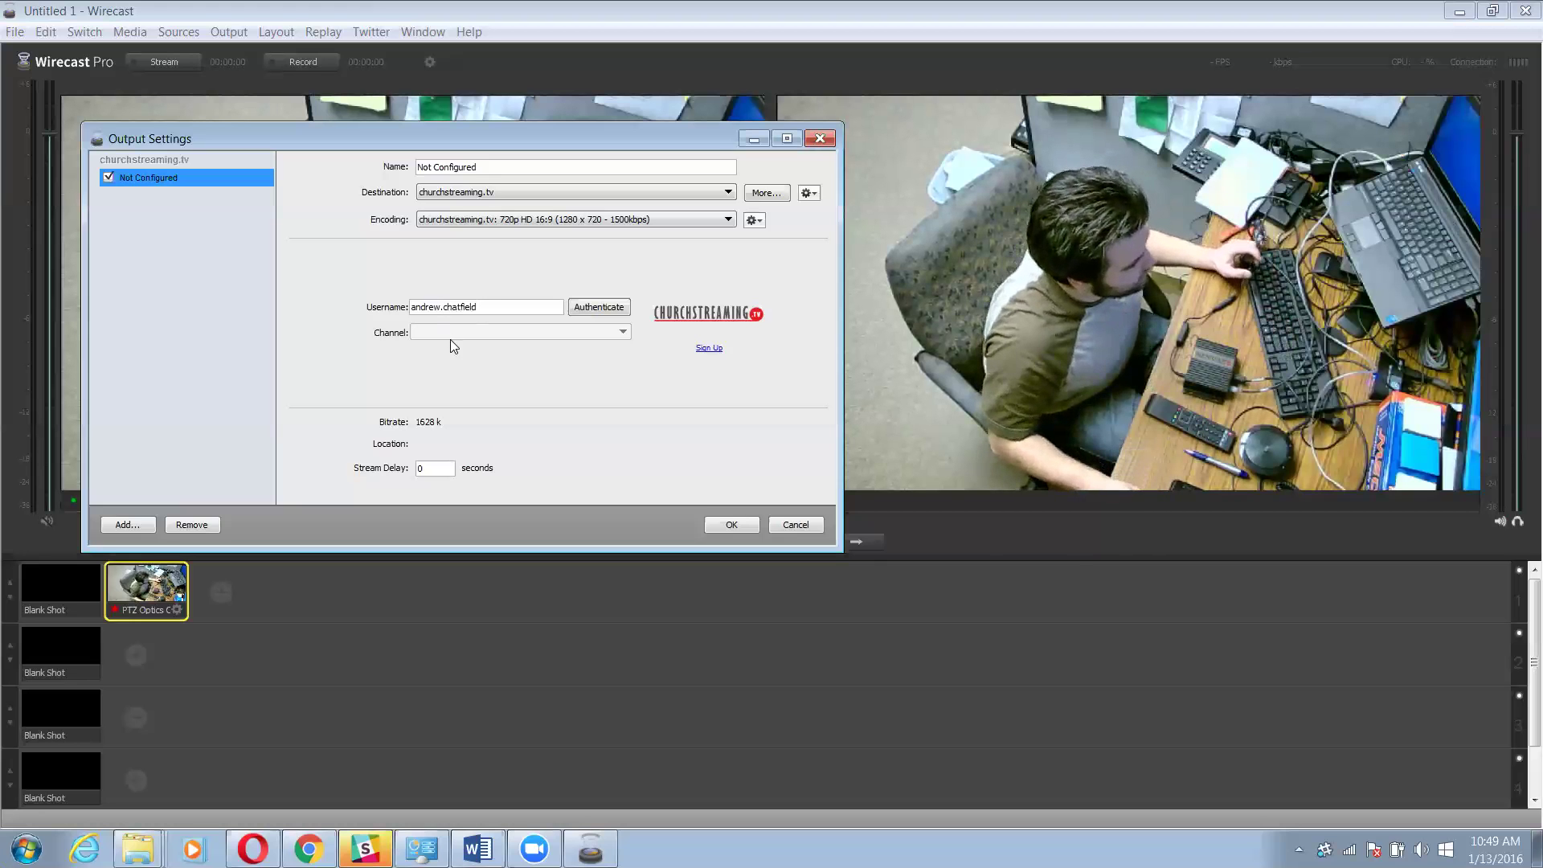
click(621, 310)
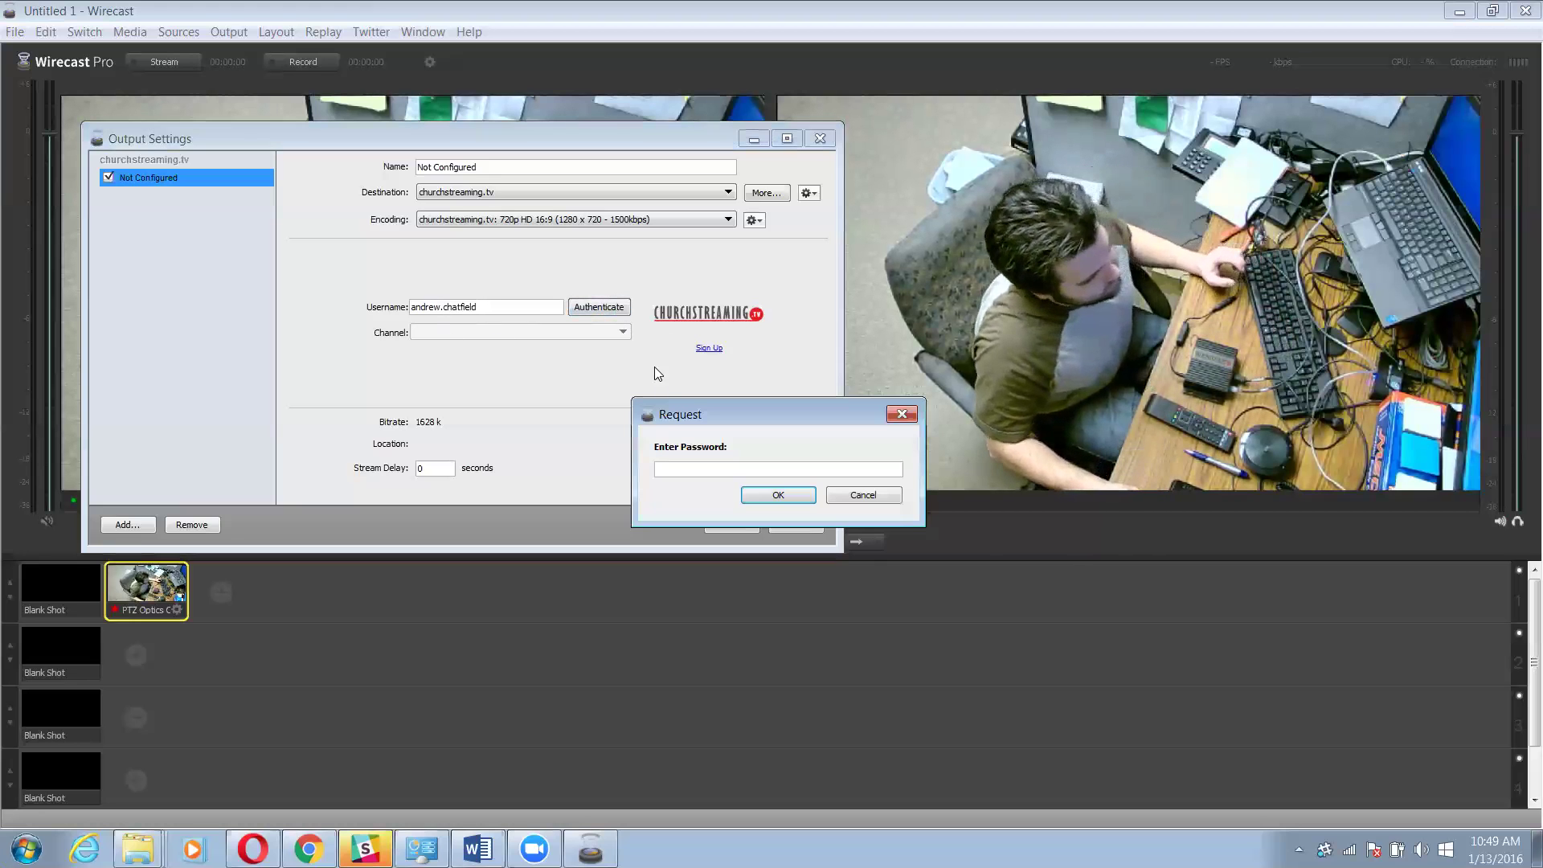
text(***)
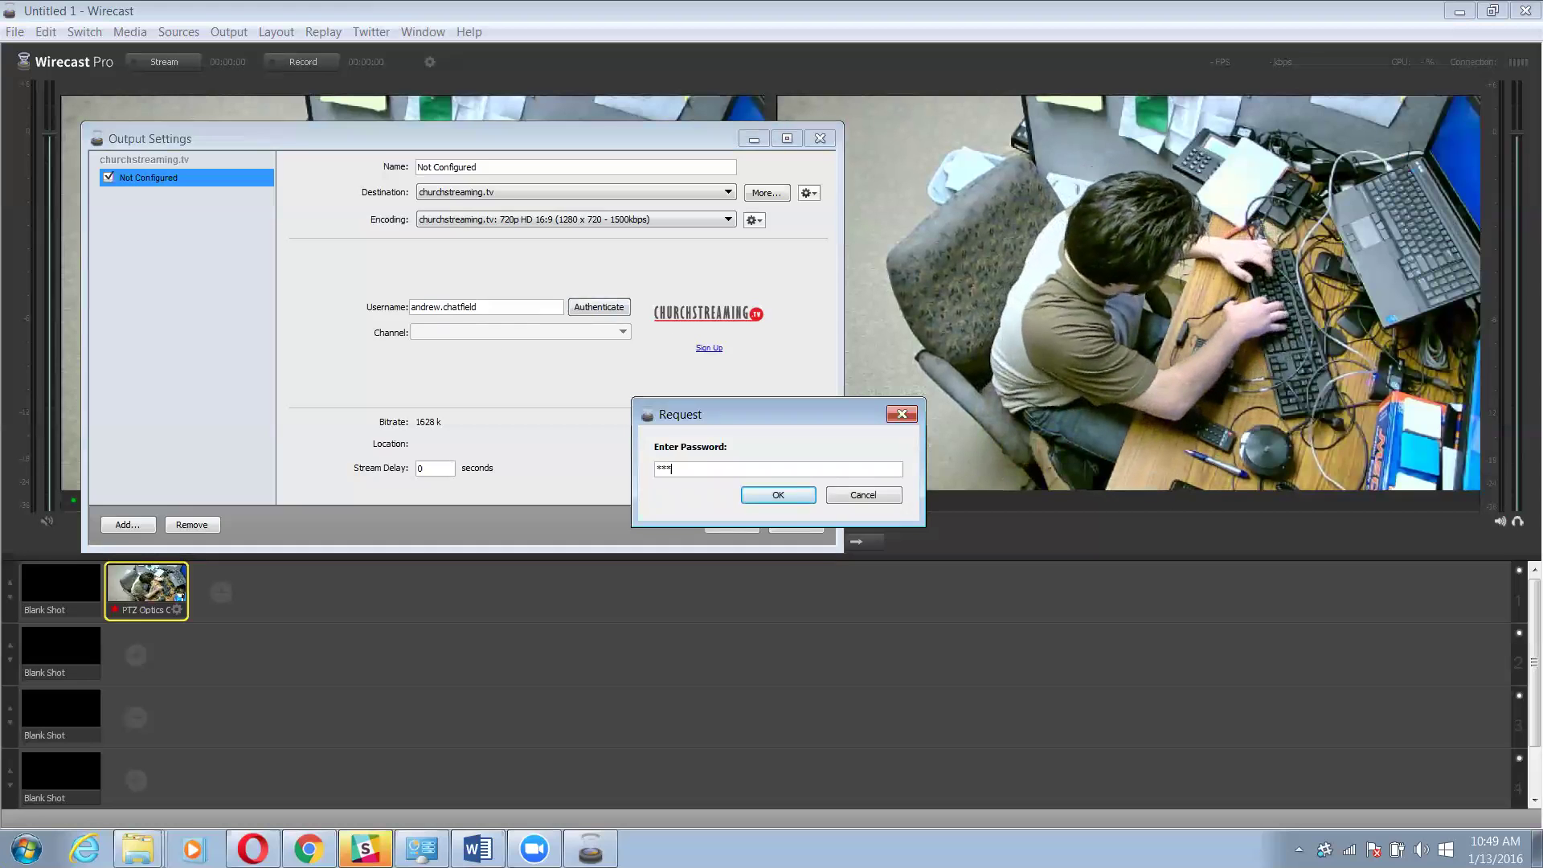
text(*)
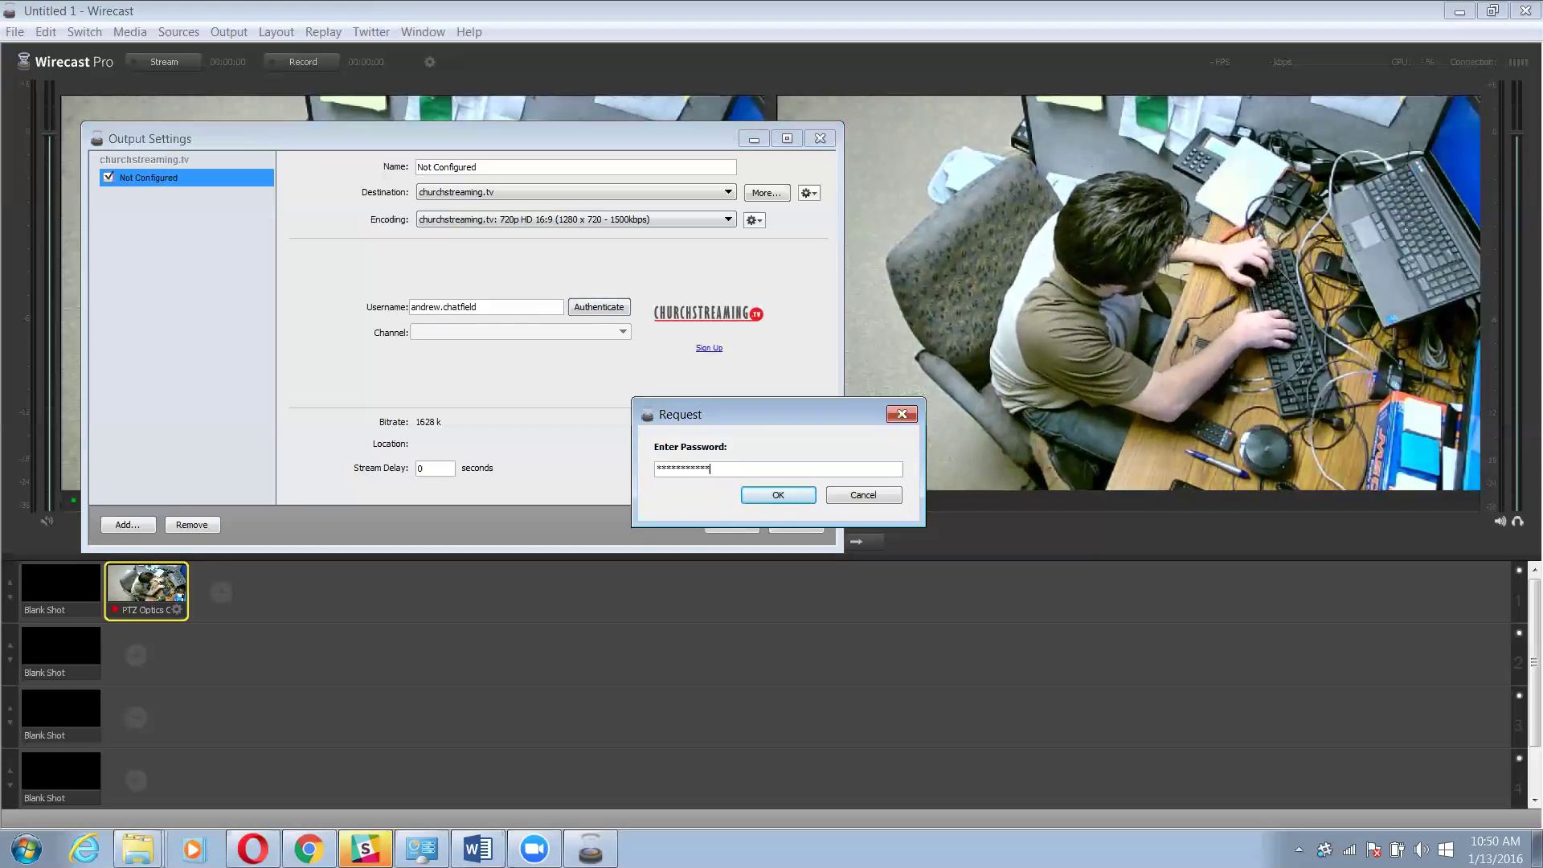
text(**)
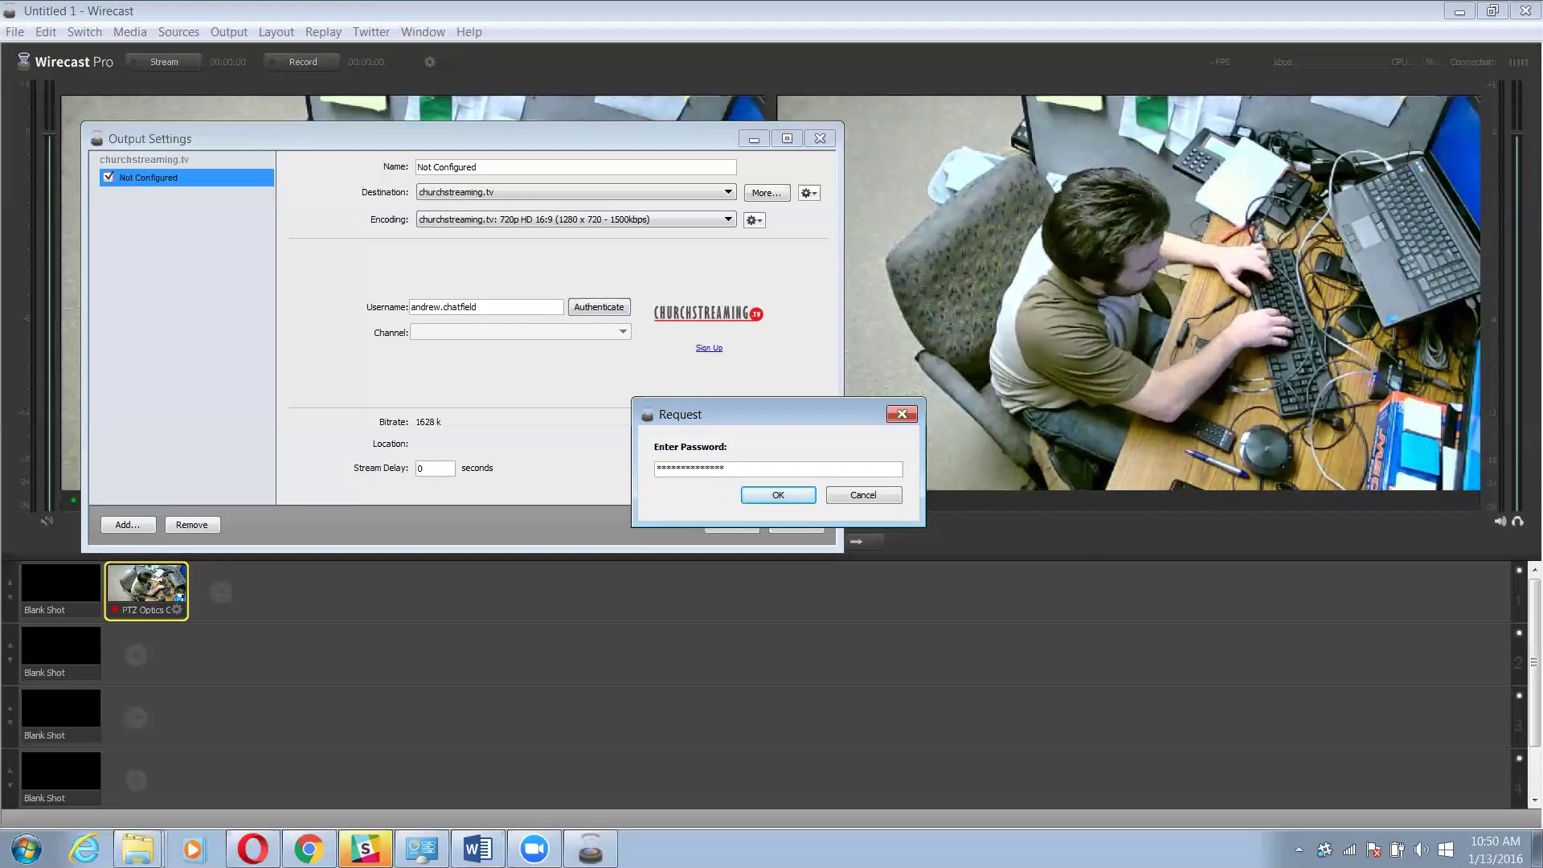
click(773, 490)
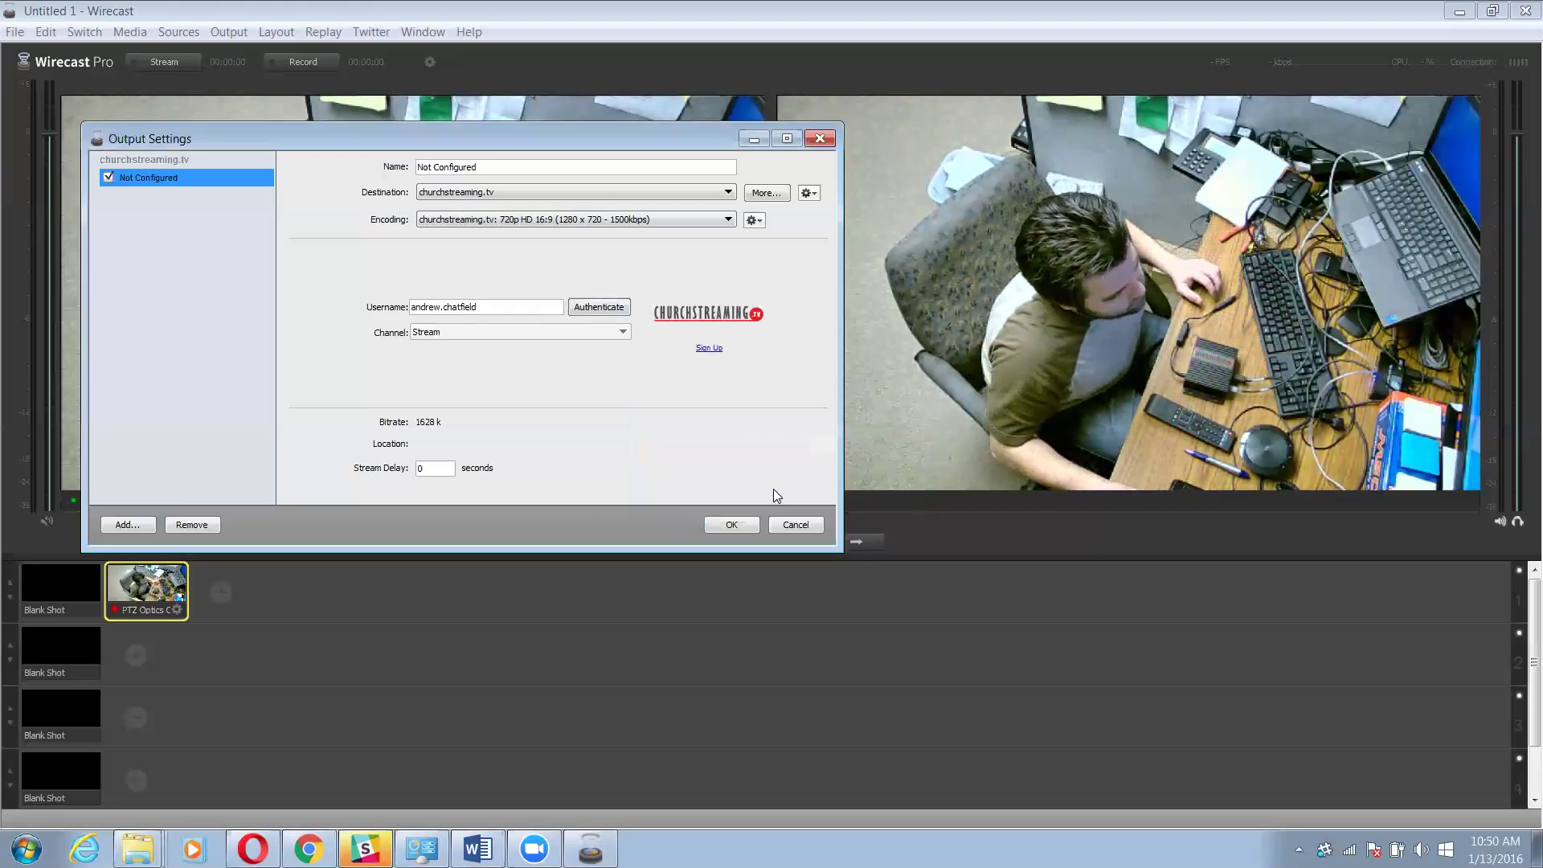
Save the output settings, go live, and switch to the YourStreamLive dashboard
click(731, 524)
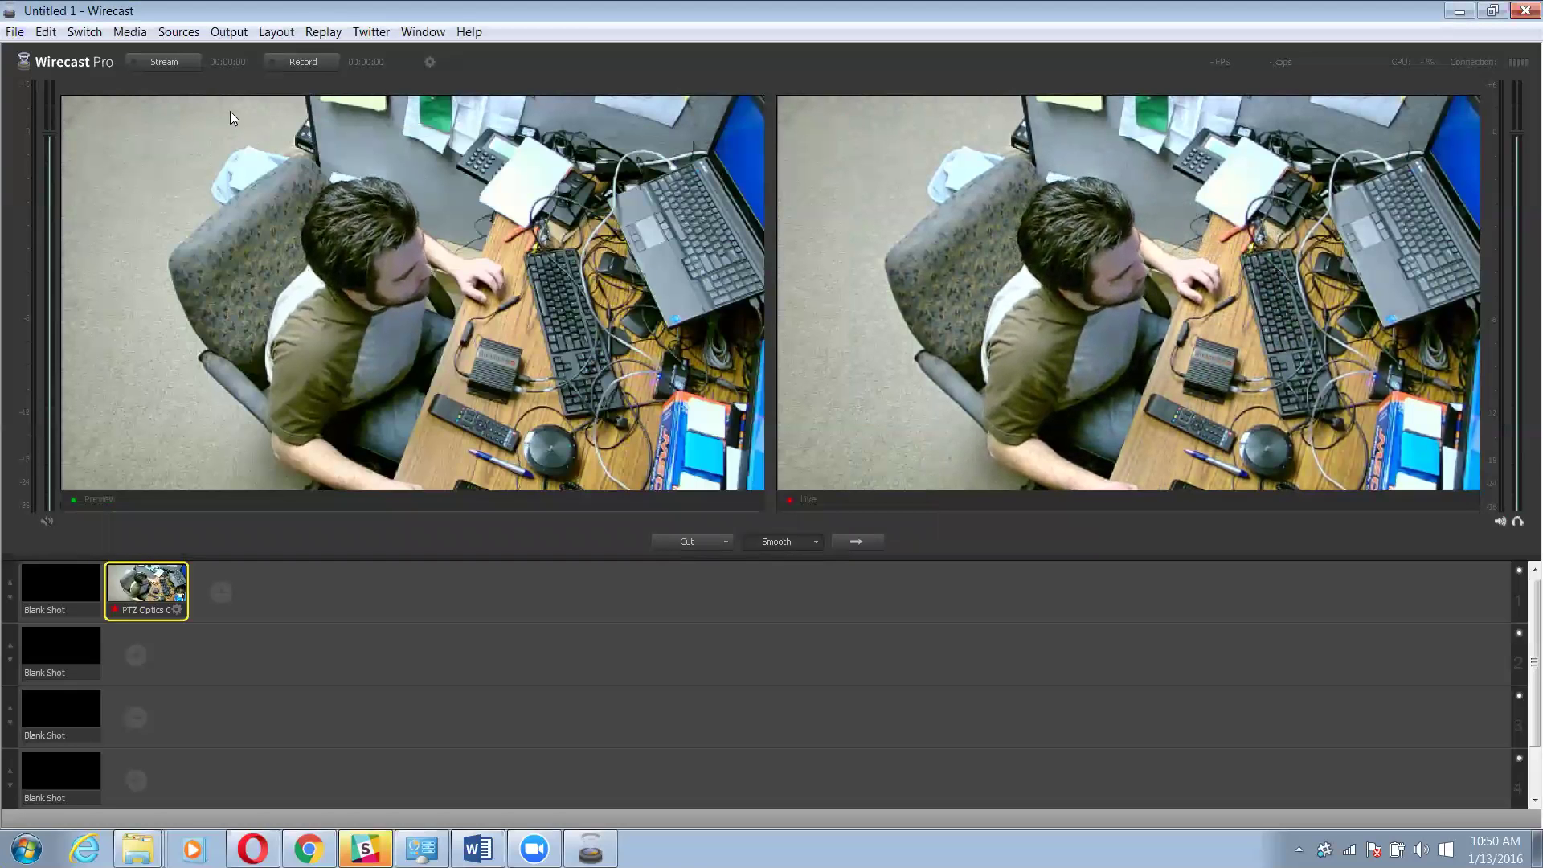
click(163, 63)
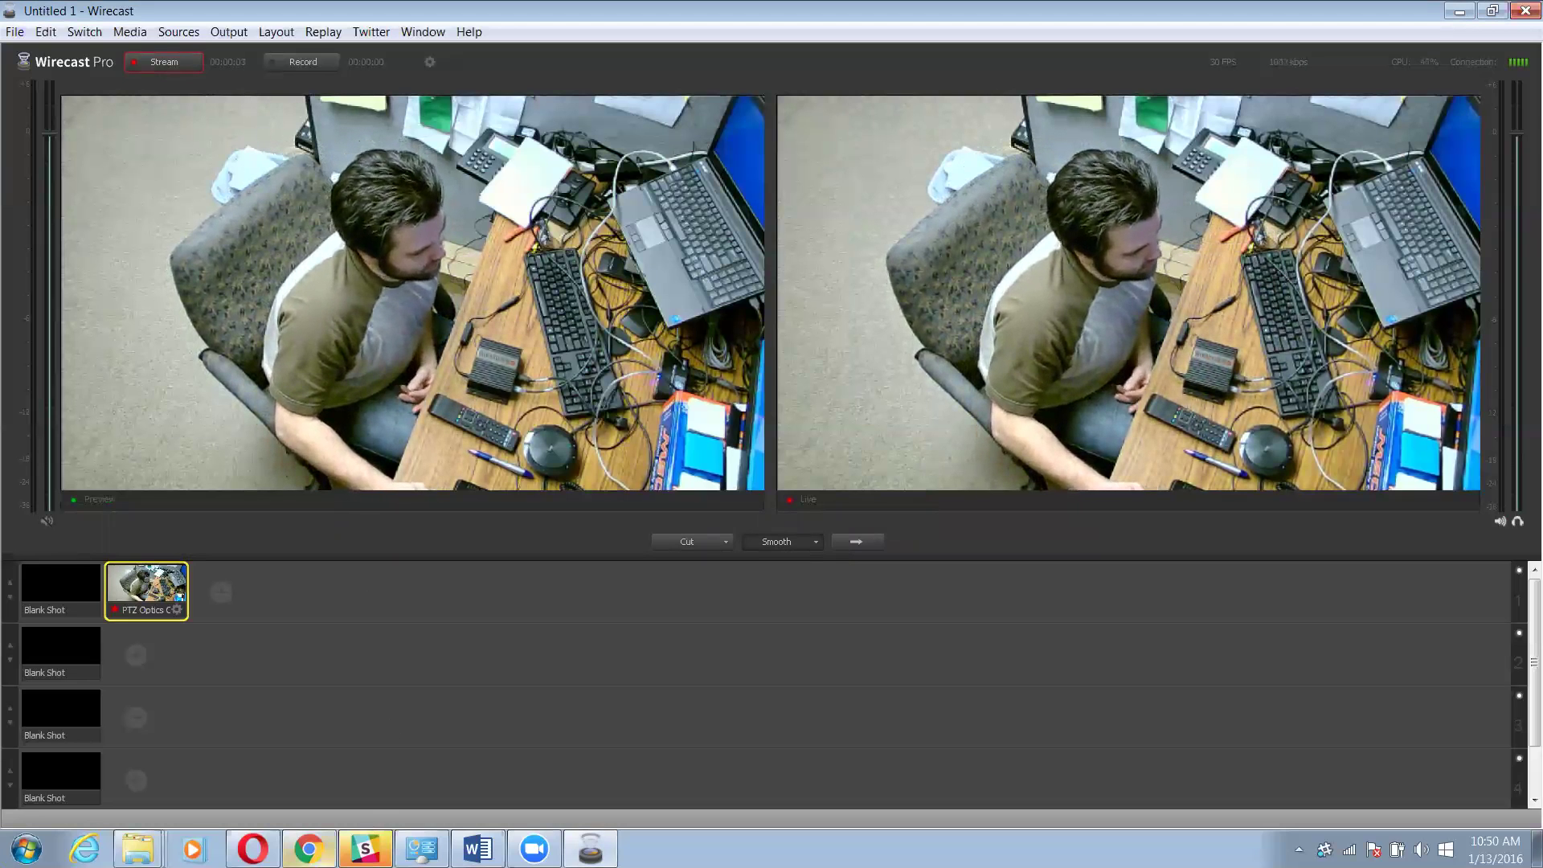
key(alt+Tab)
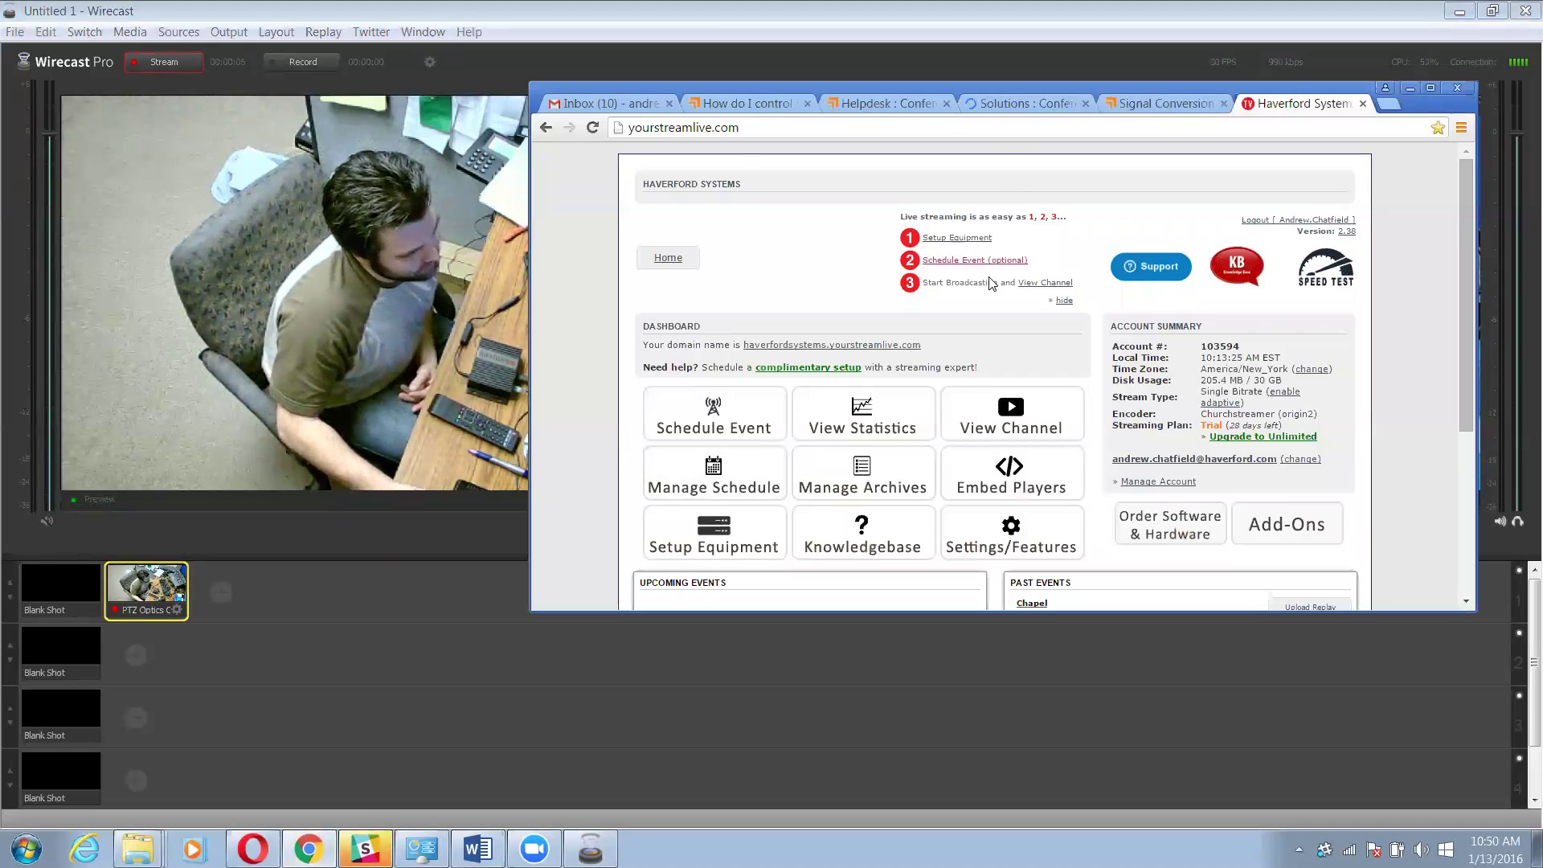
scroll(957, 267, down, 3)
scroll(957, 267, up, 3)
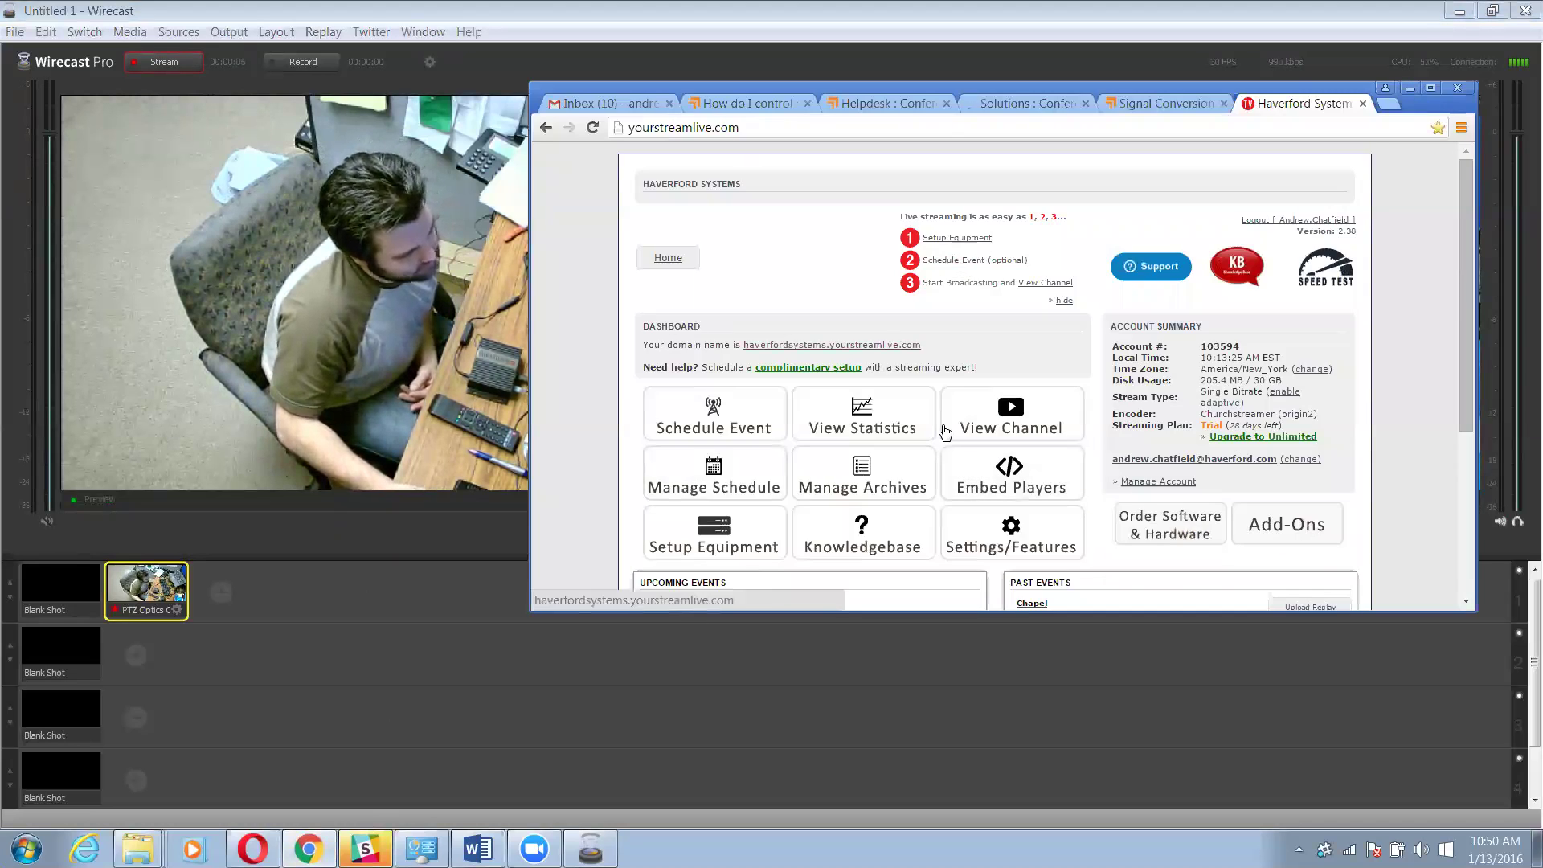
click(1010, 410)
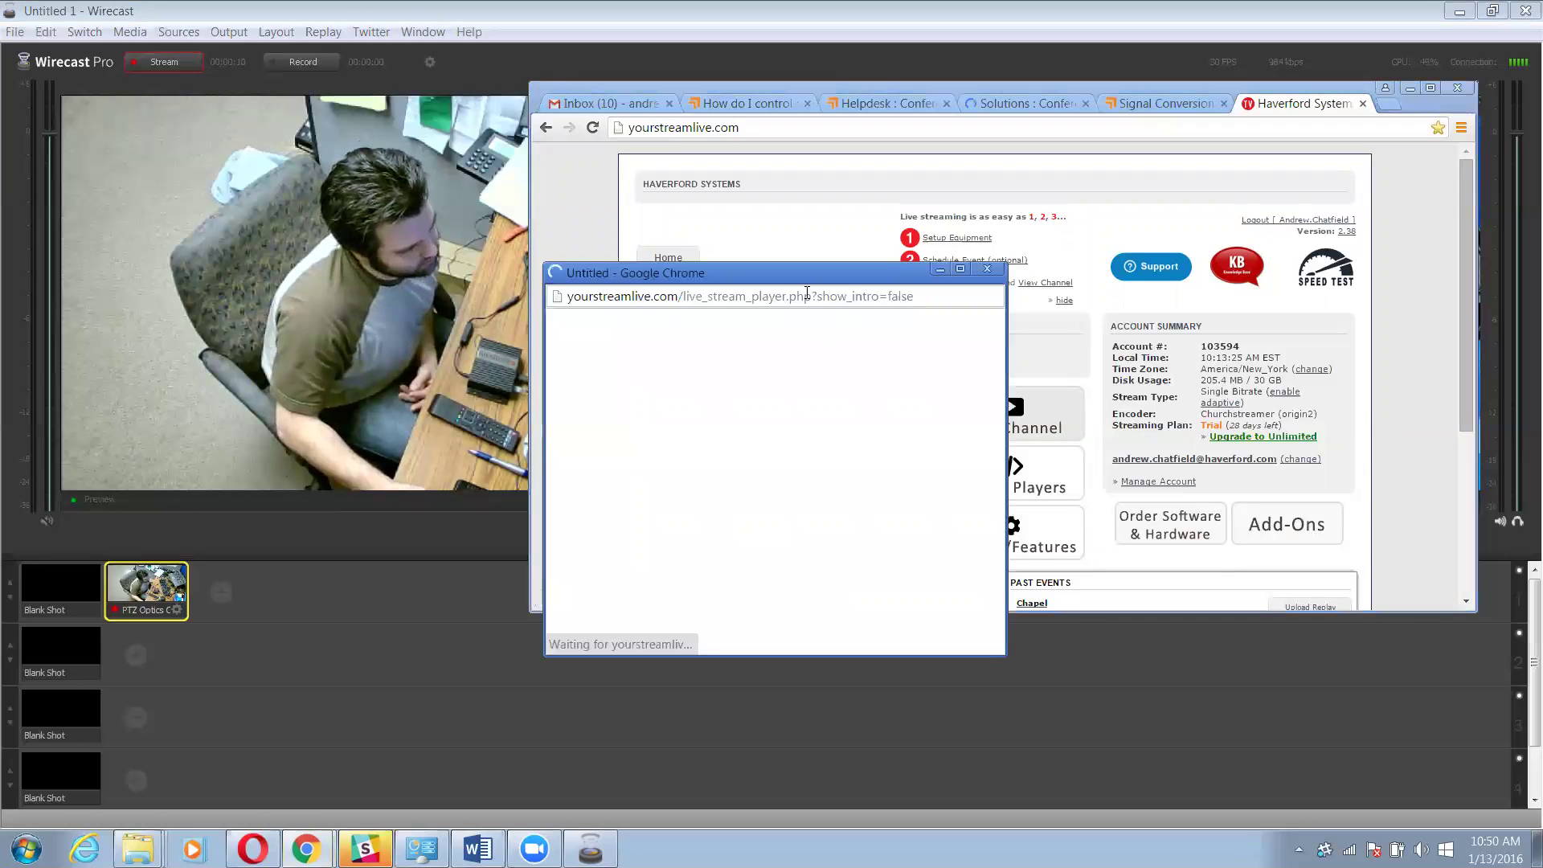
drag(805, 272, 892, 136)
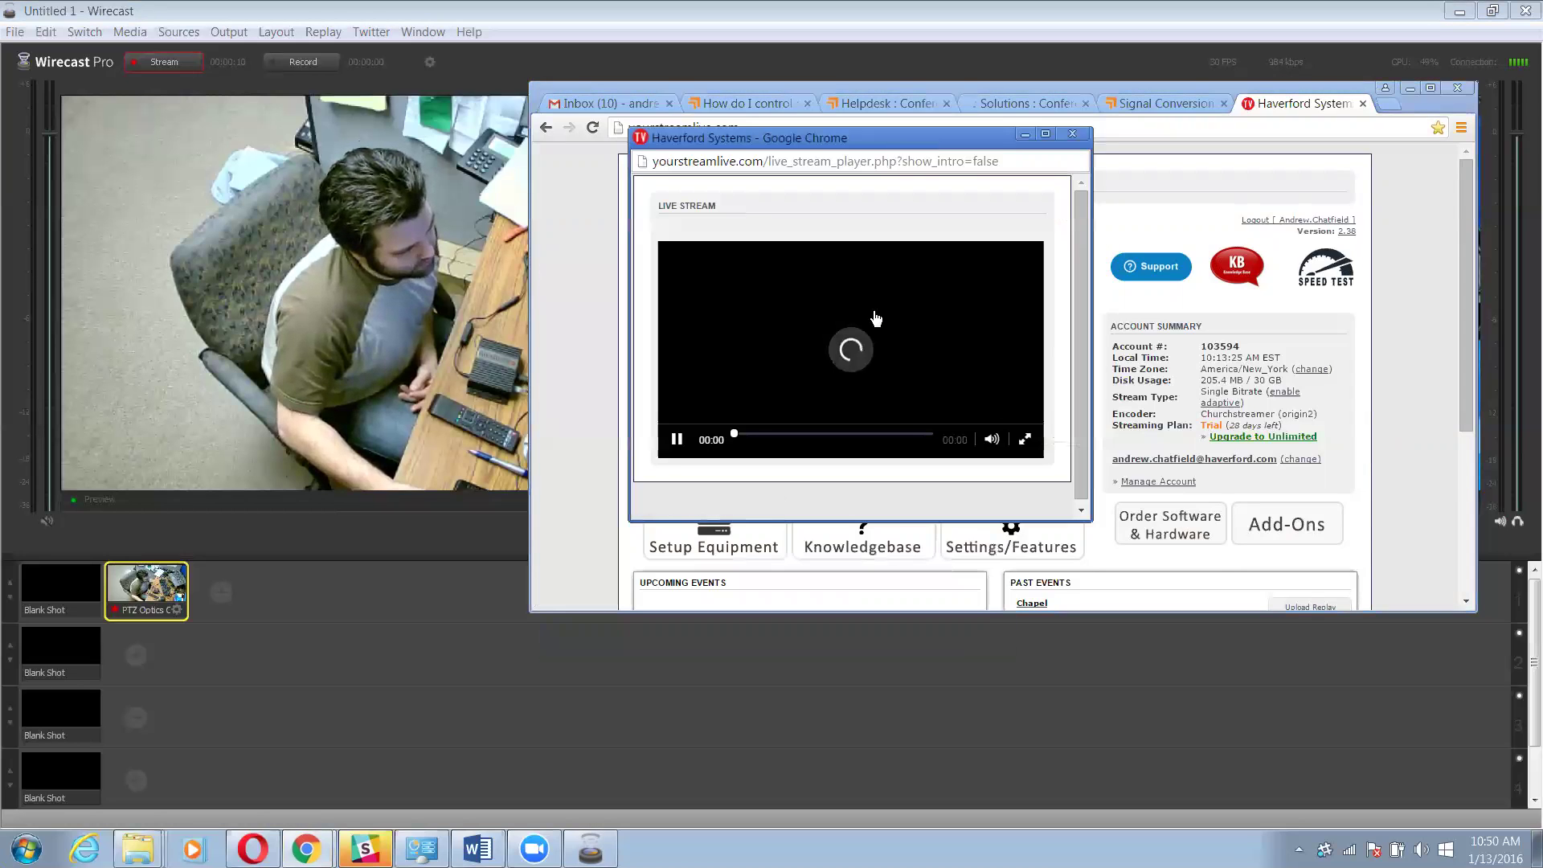
click(1023, 442)
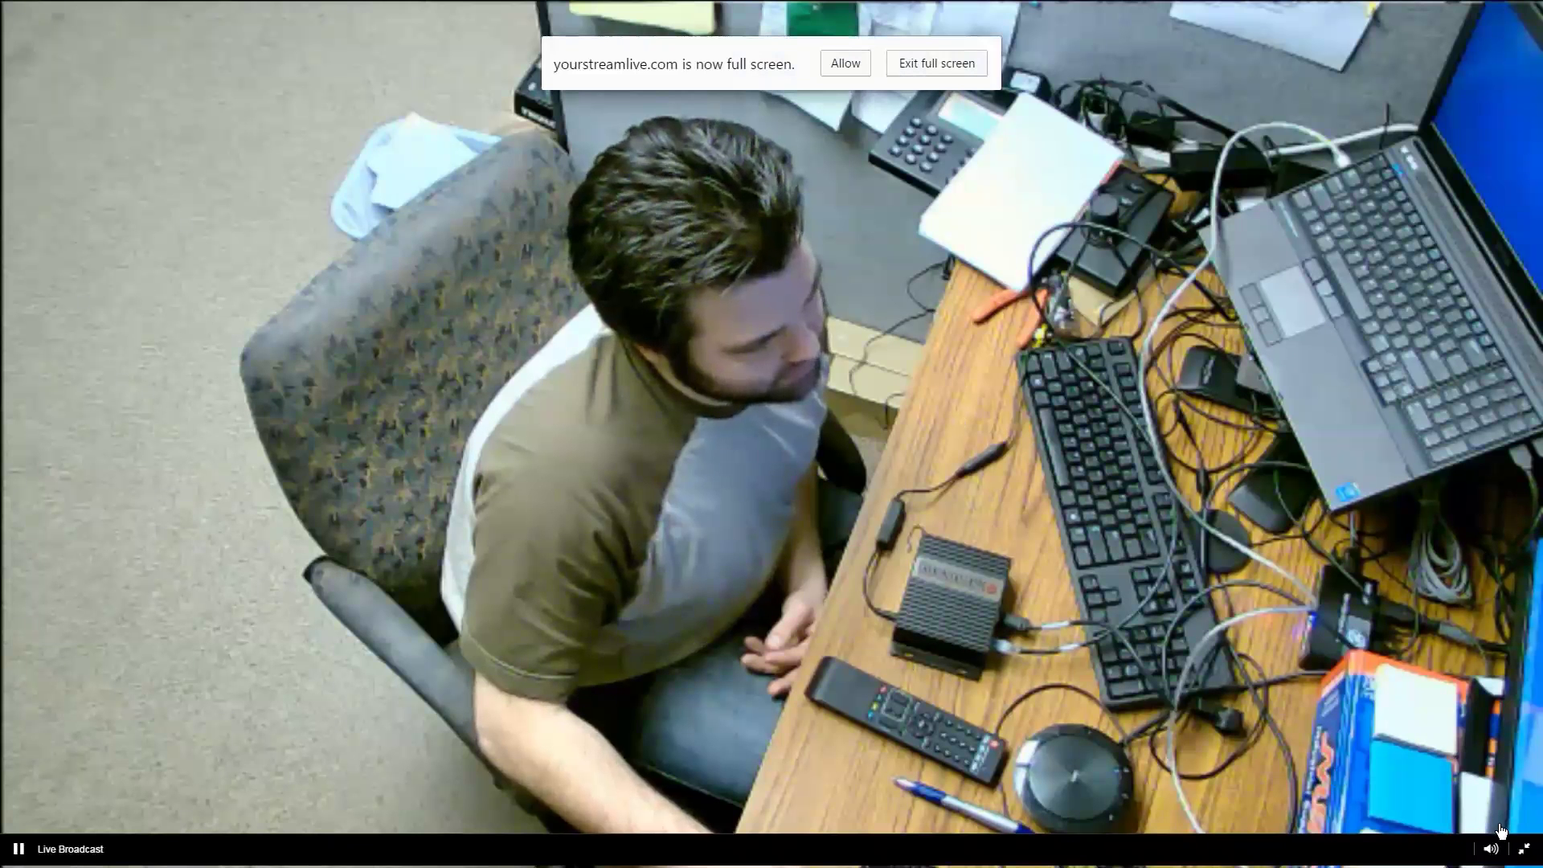
click(1524, 849)
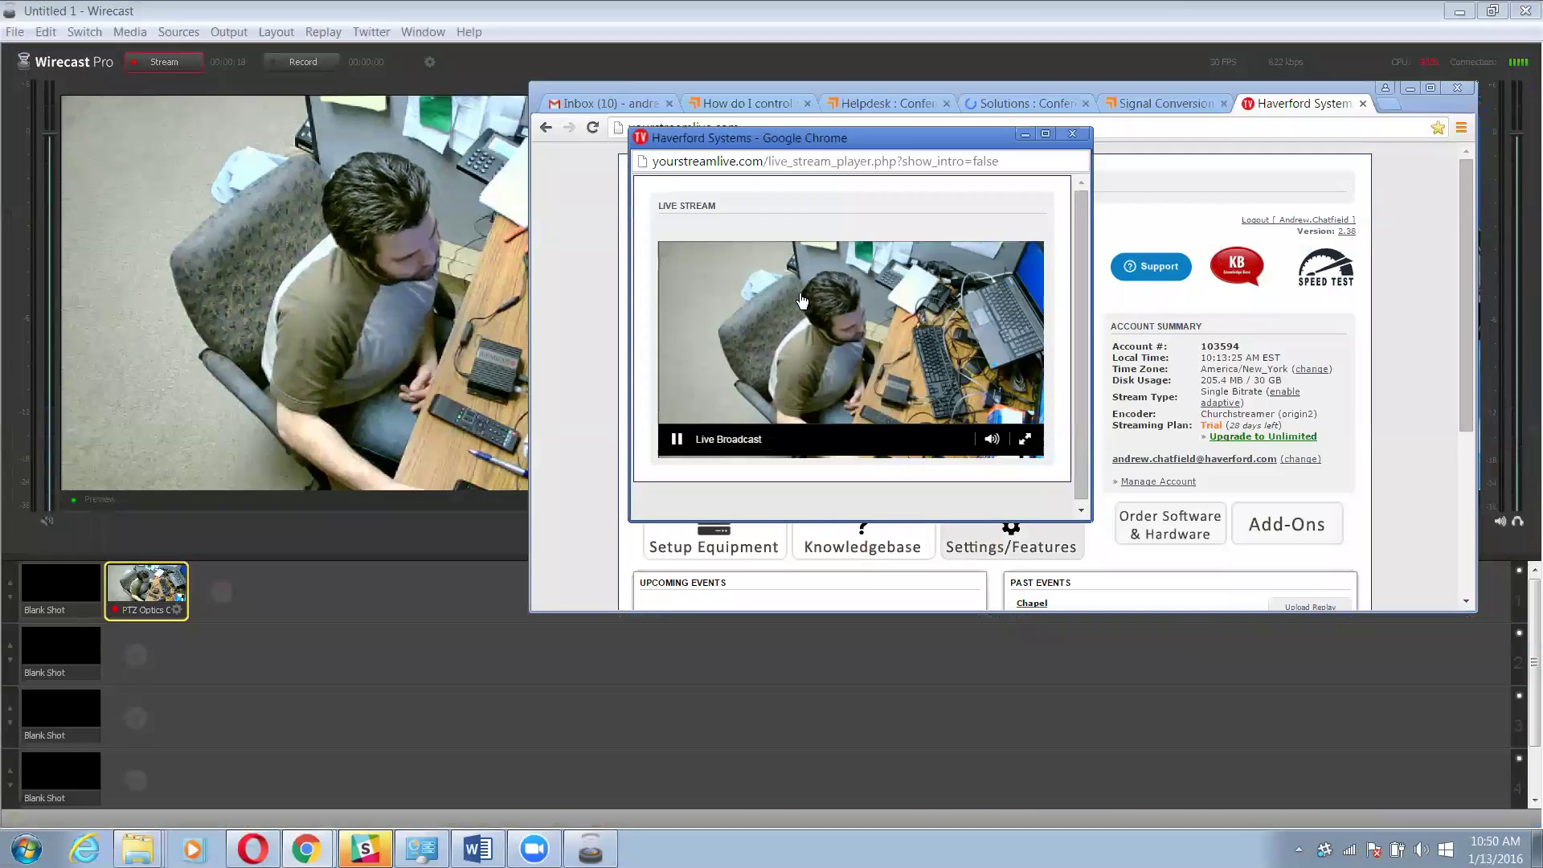
click(1074, 135)
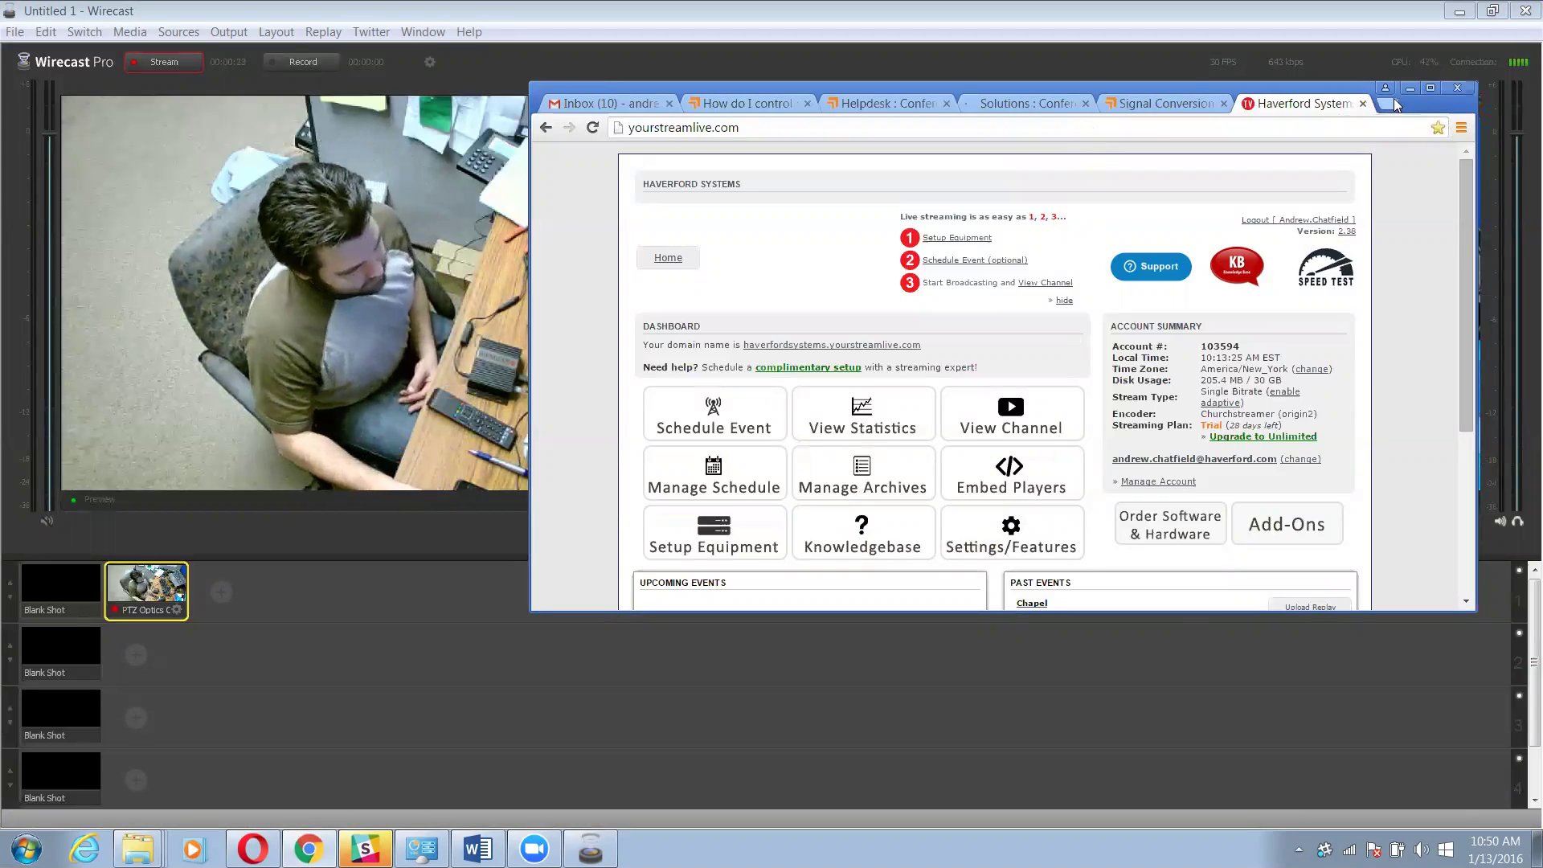
Stop the live broadcast and quit Wirecast without saving the document
click(1397, 80)
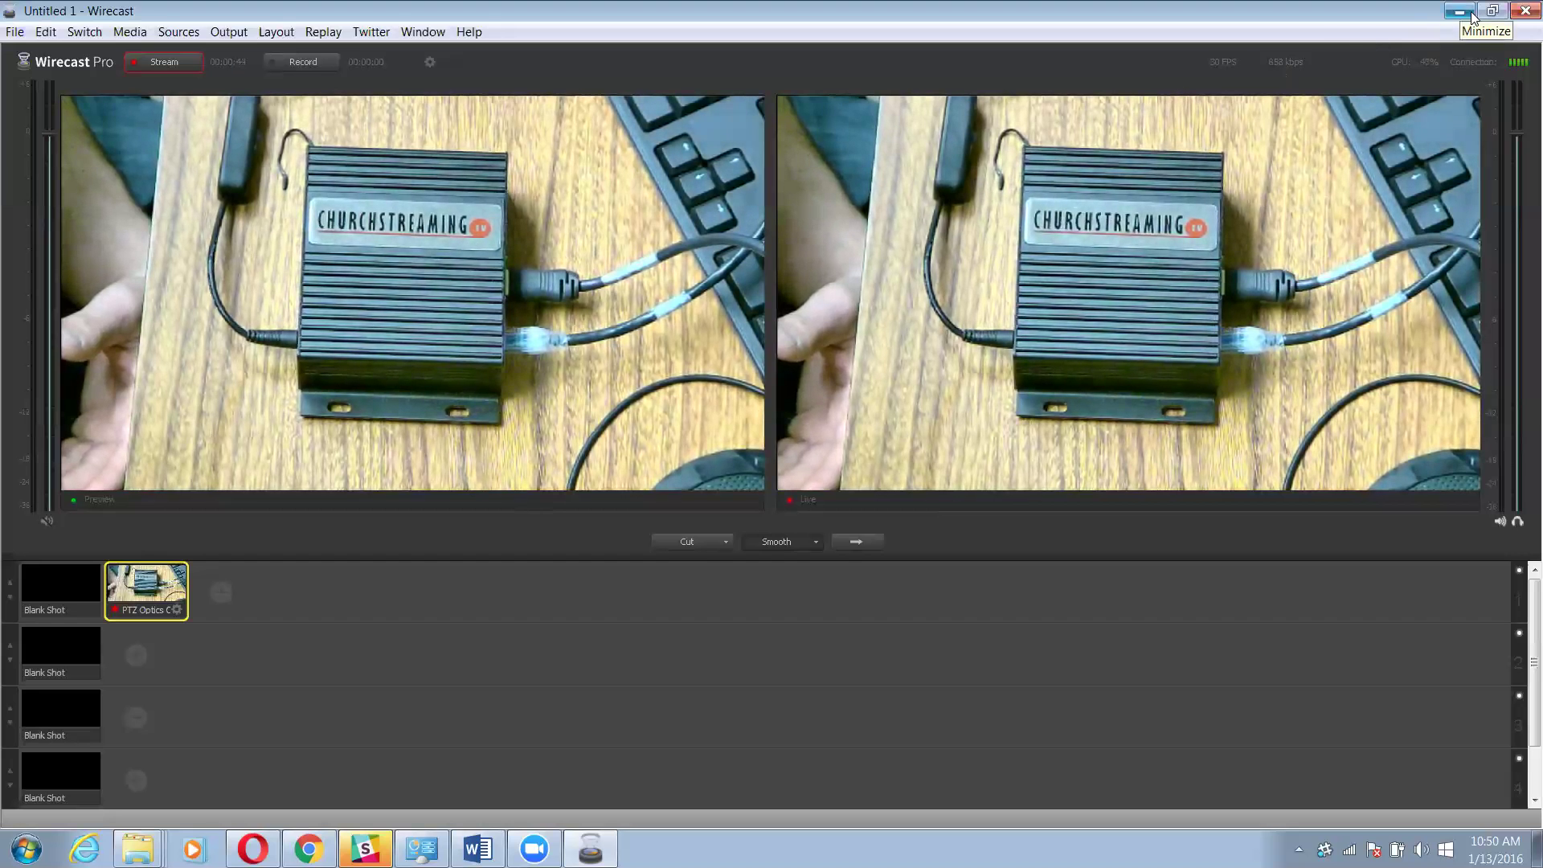
click(1521, 12)
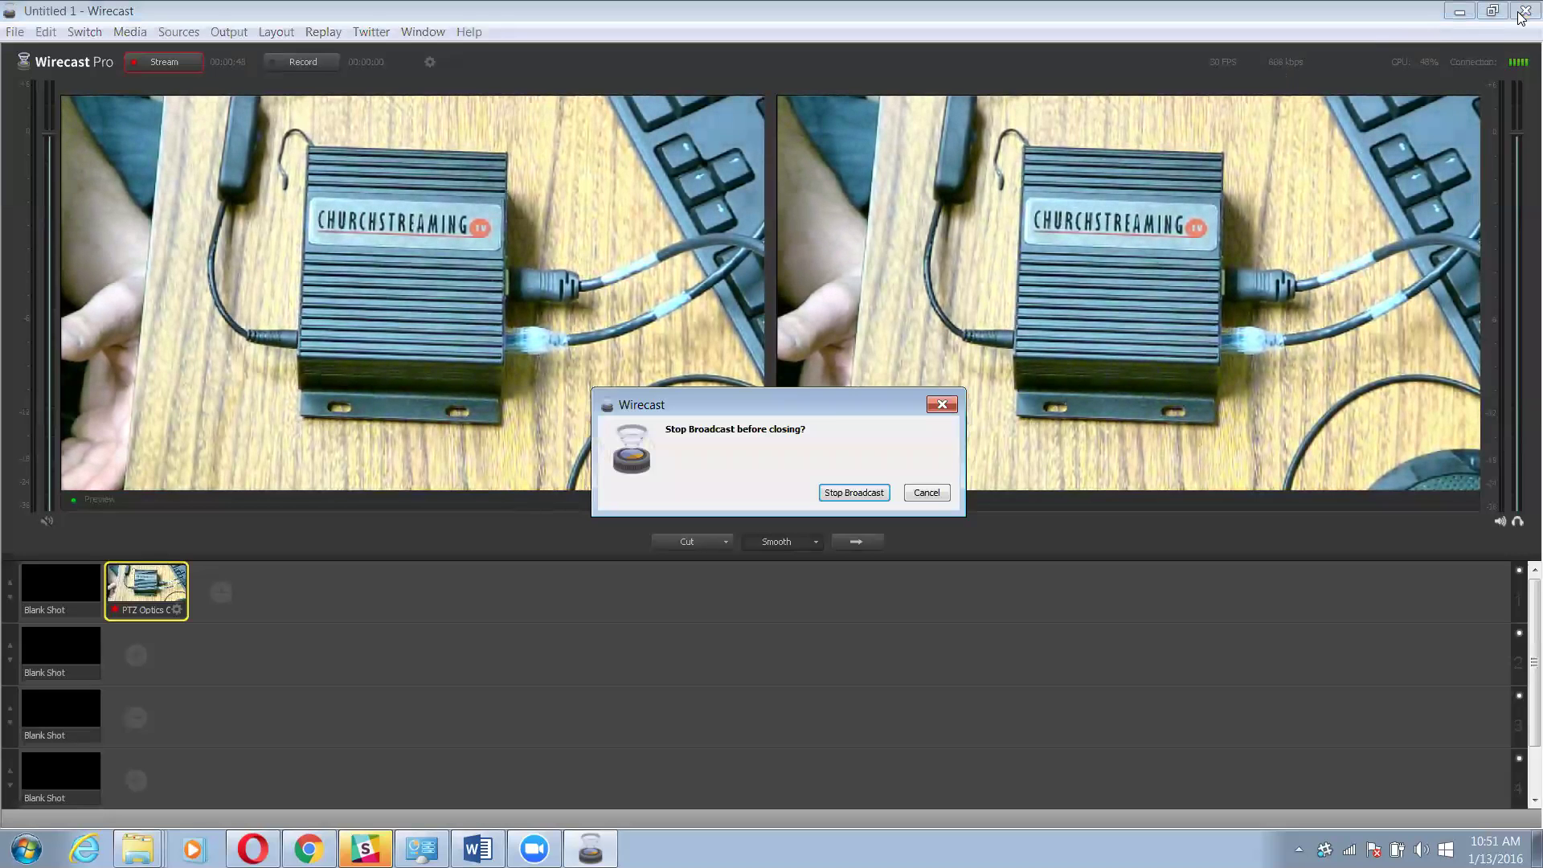
click(853, 493)
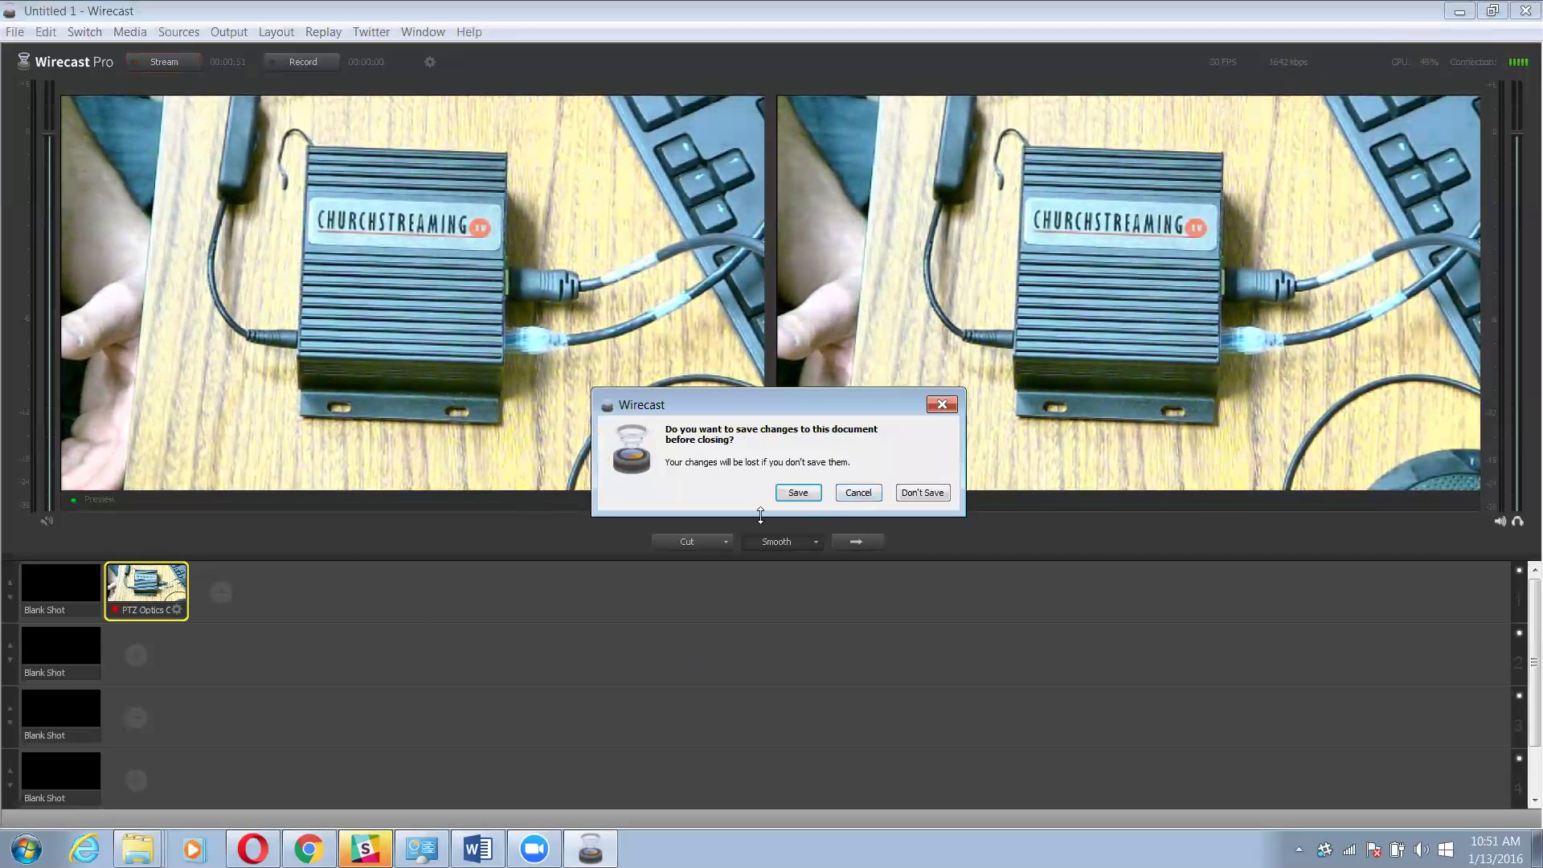
click(914, 490)
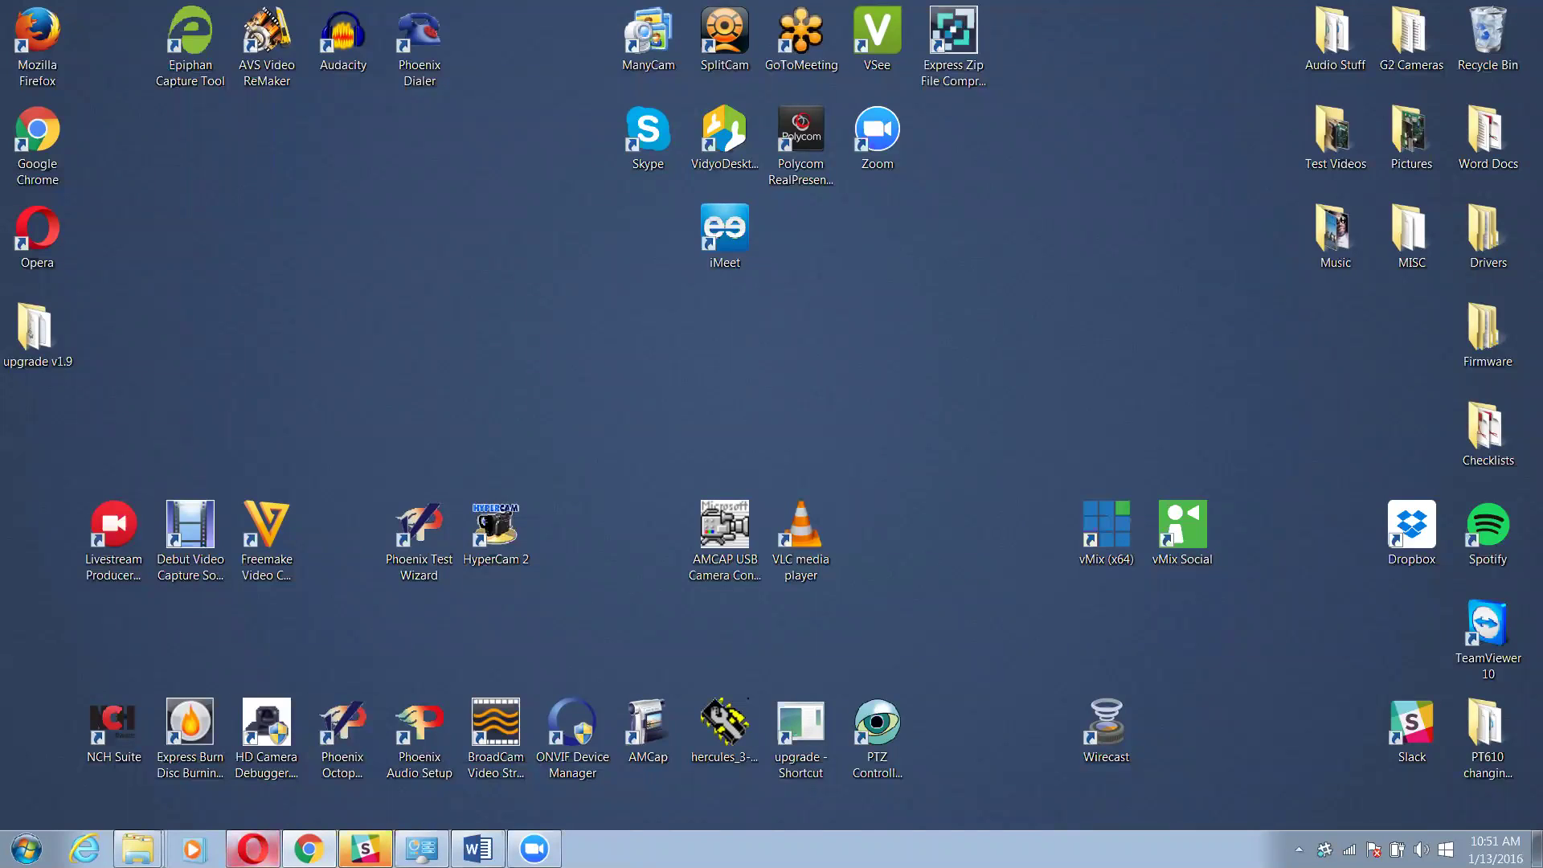
Restore Opera and reload the Churchstreaming encoder status page
click(254, 849)
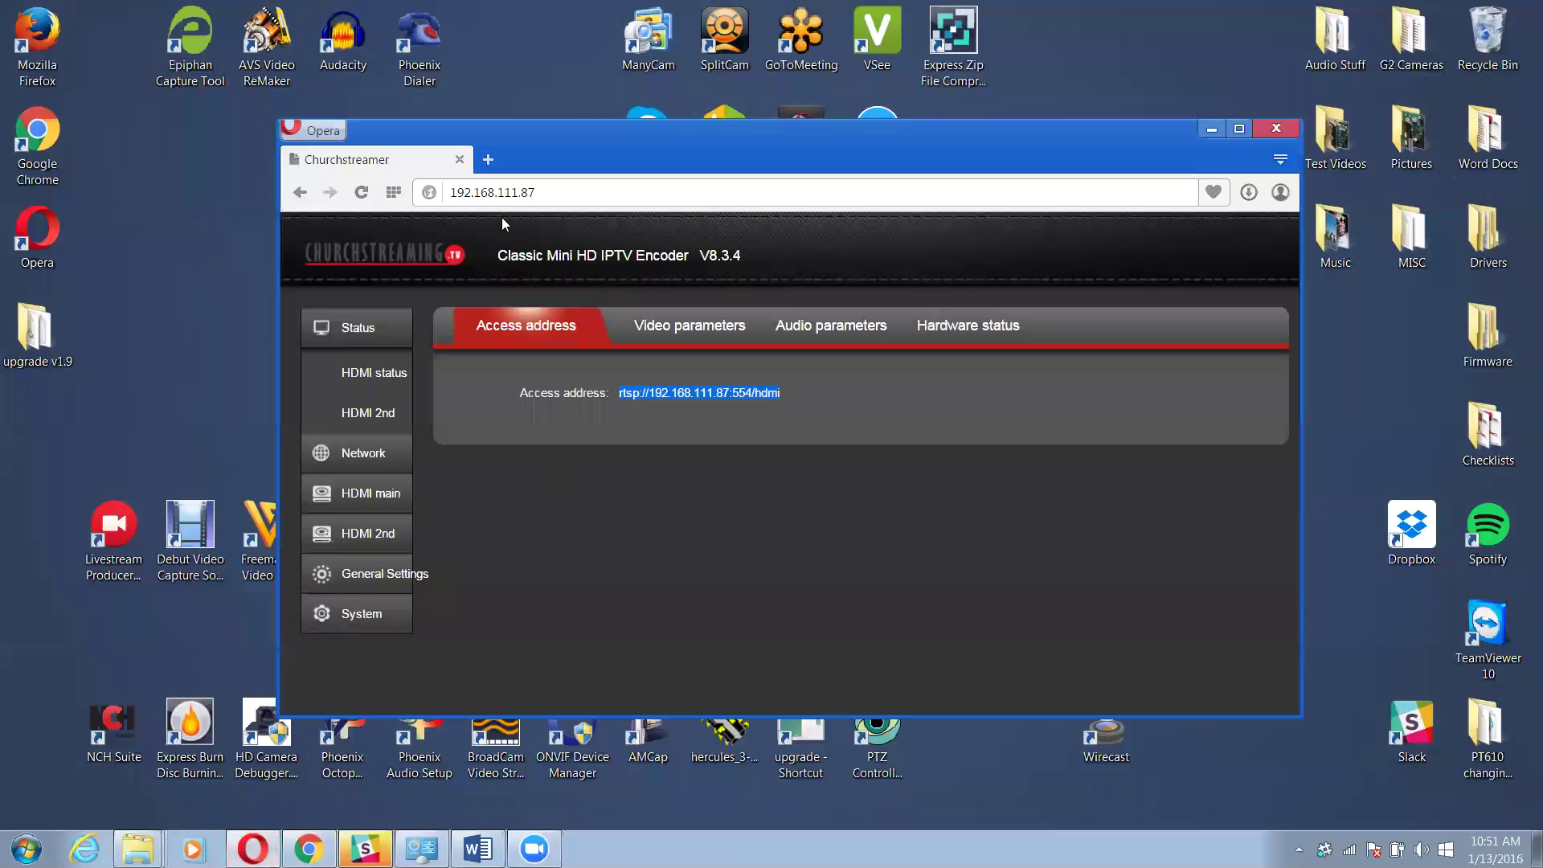
click(561, 193)
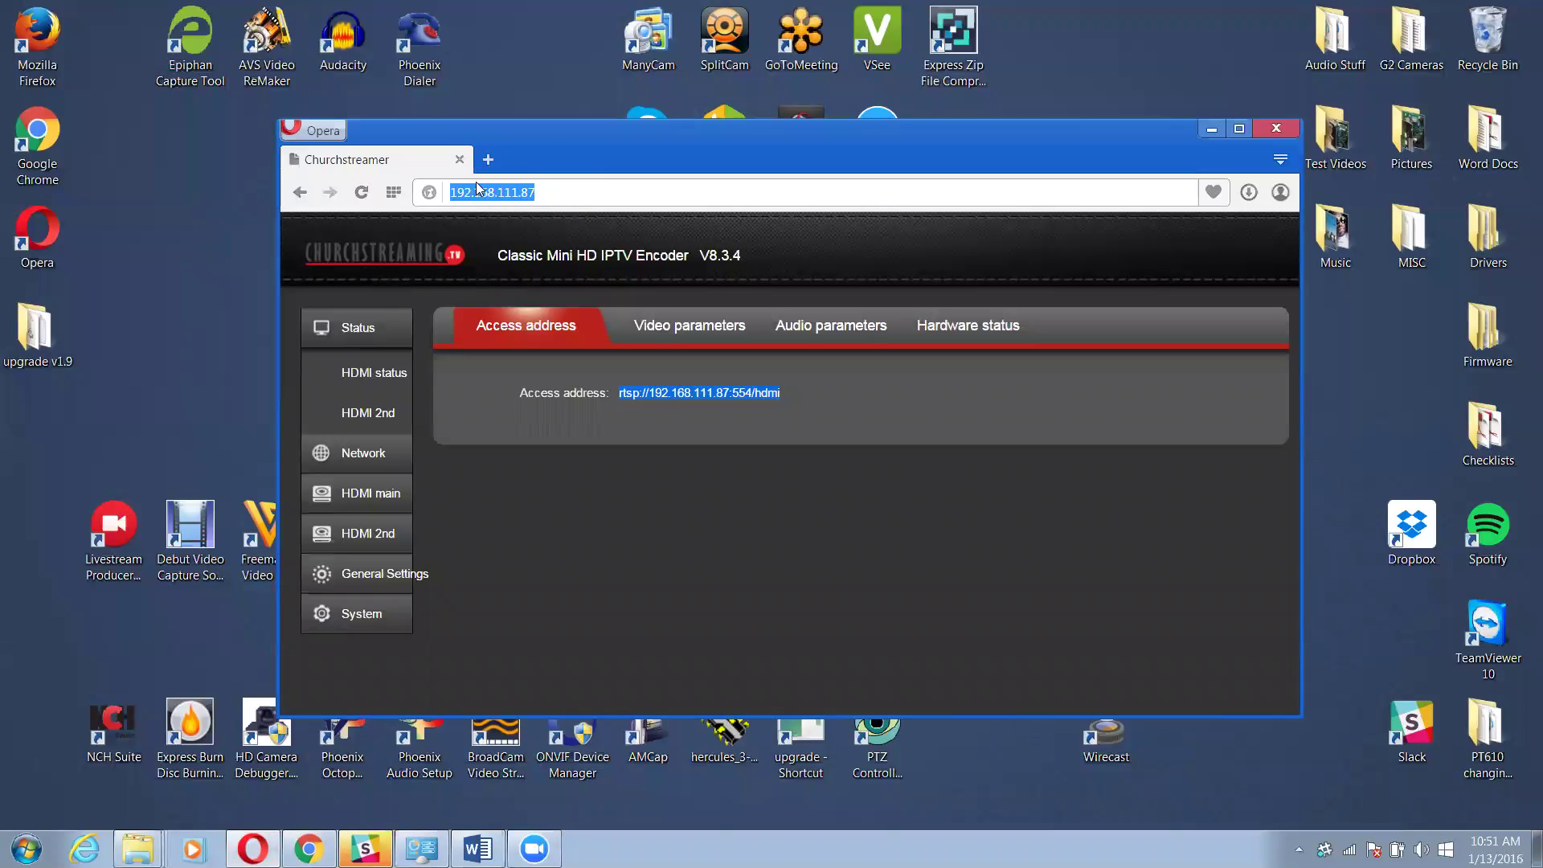
key(Return)
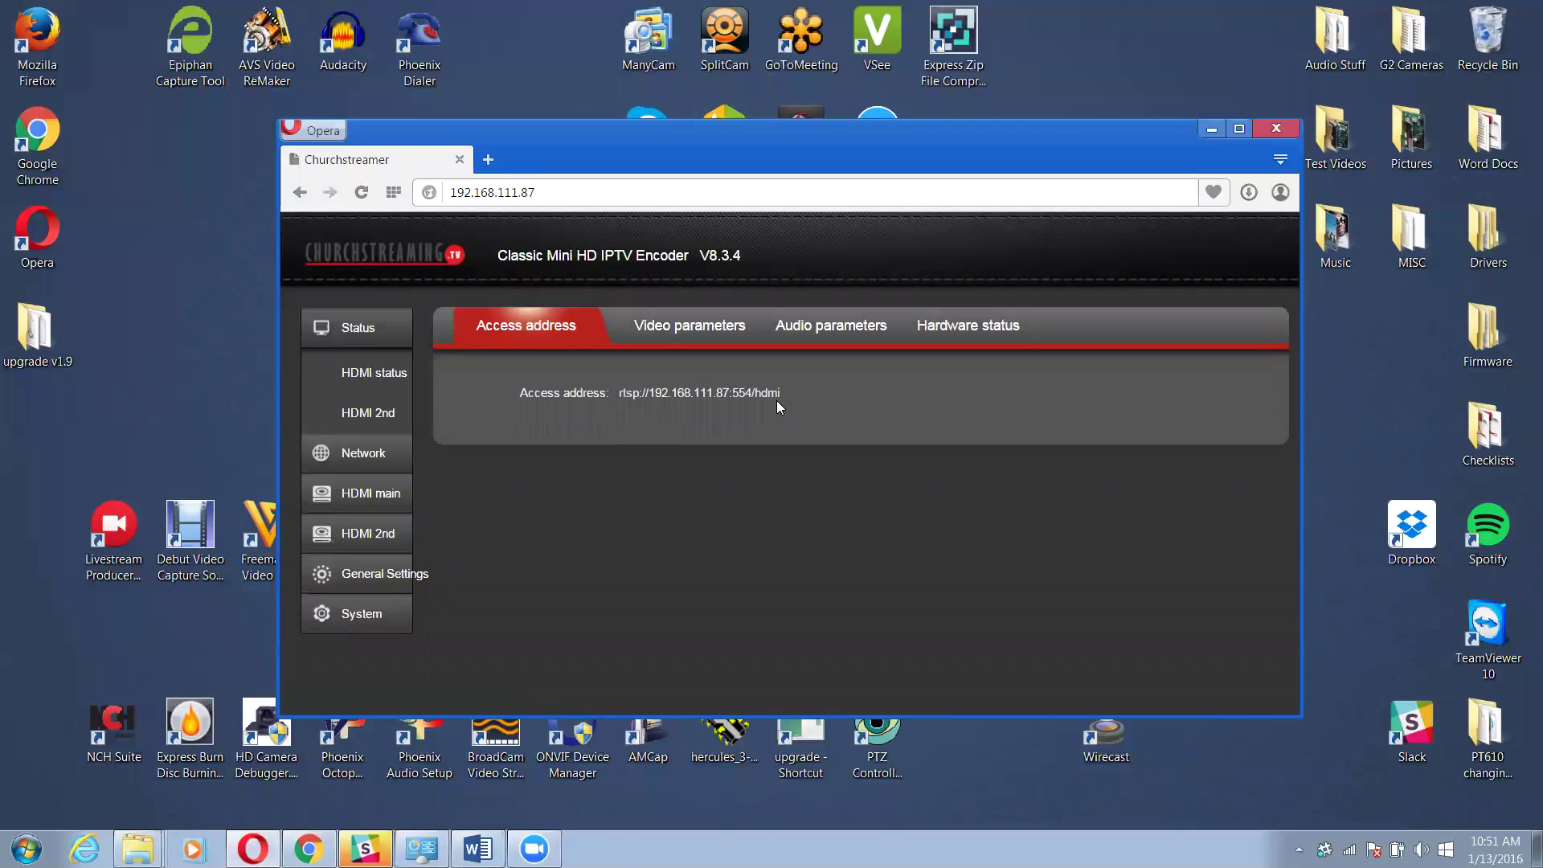
Copy the access address rtsp://192.168.111.87:554/hdmi from the status page
drag(784, 392, 614, 383)
right_click(654, 391)
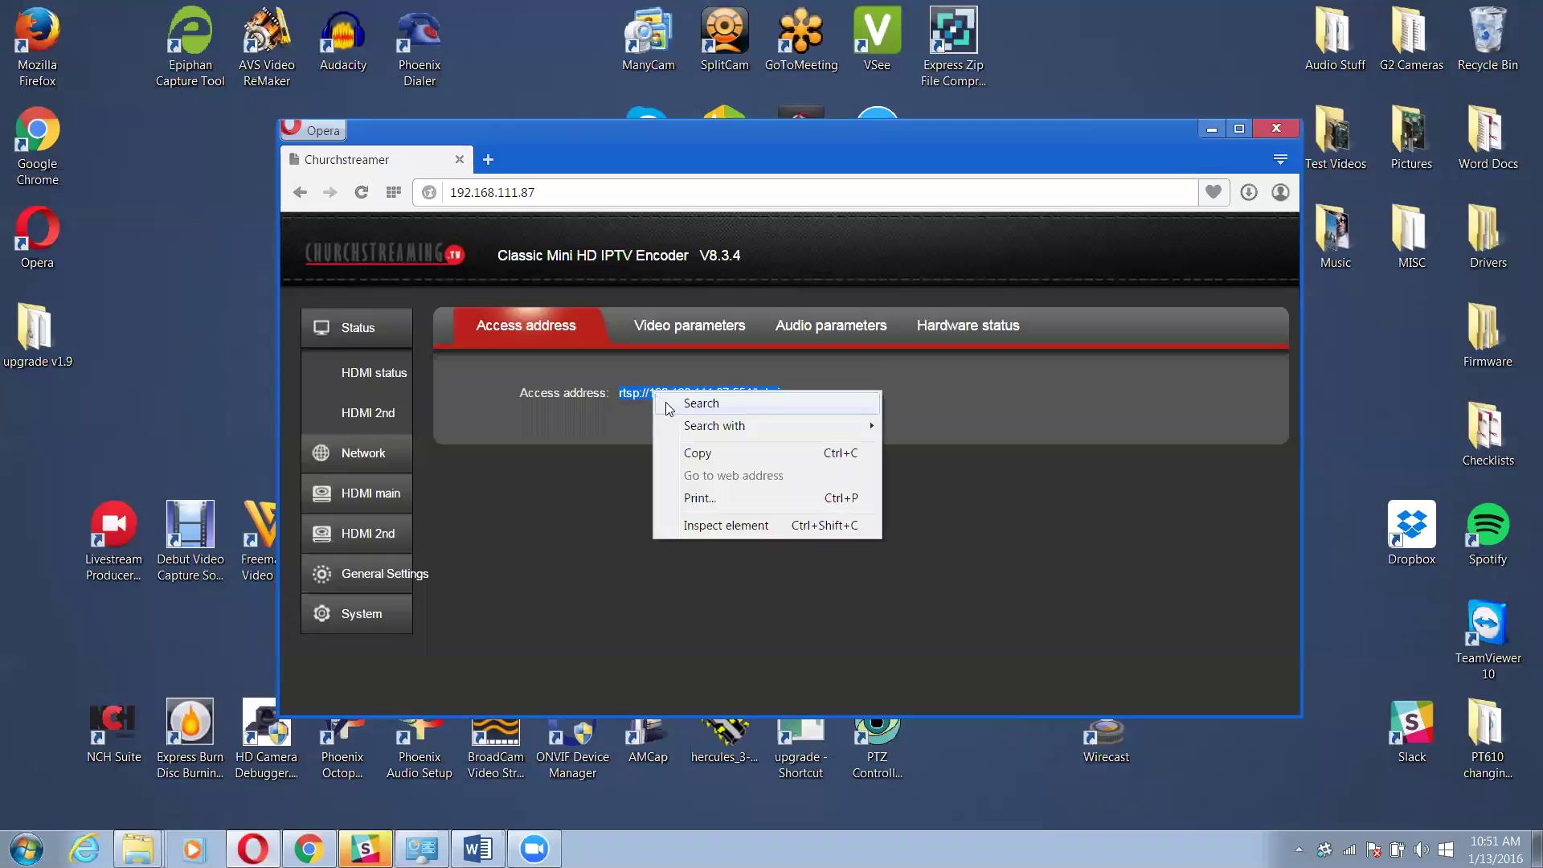
click(711, 448)
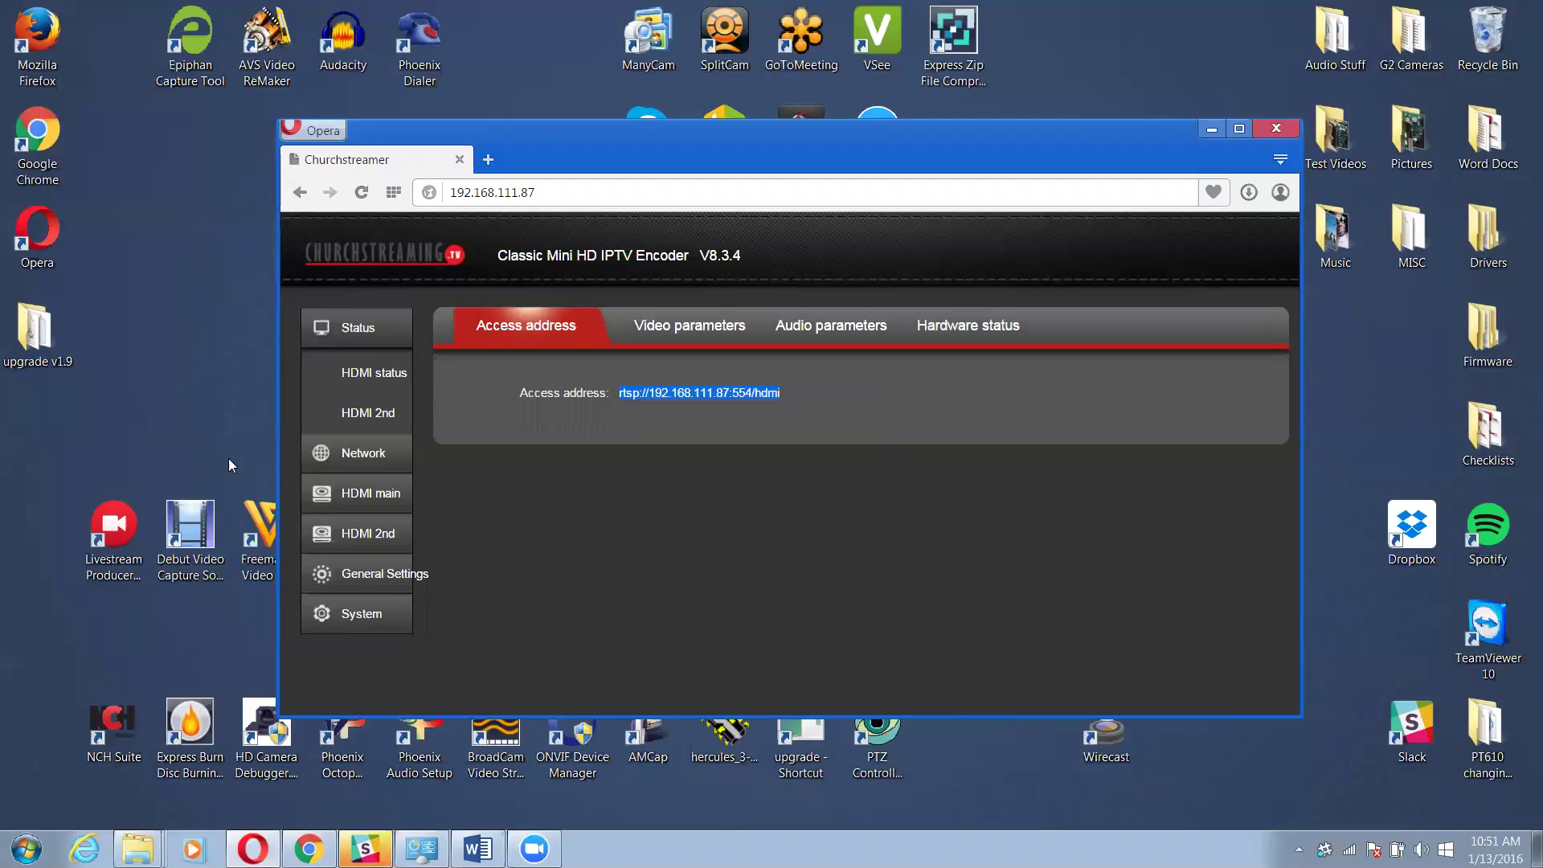
Minimize Opera, start VLC, and bring up Open Network Stream
click(1210, 129)
double_click(799, 527)
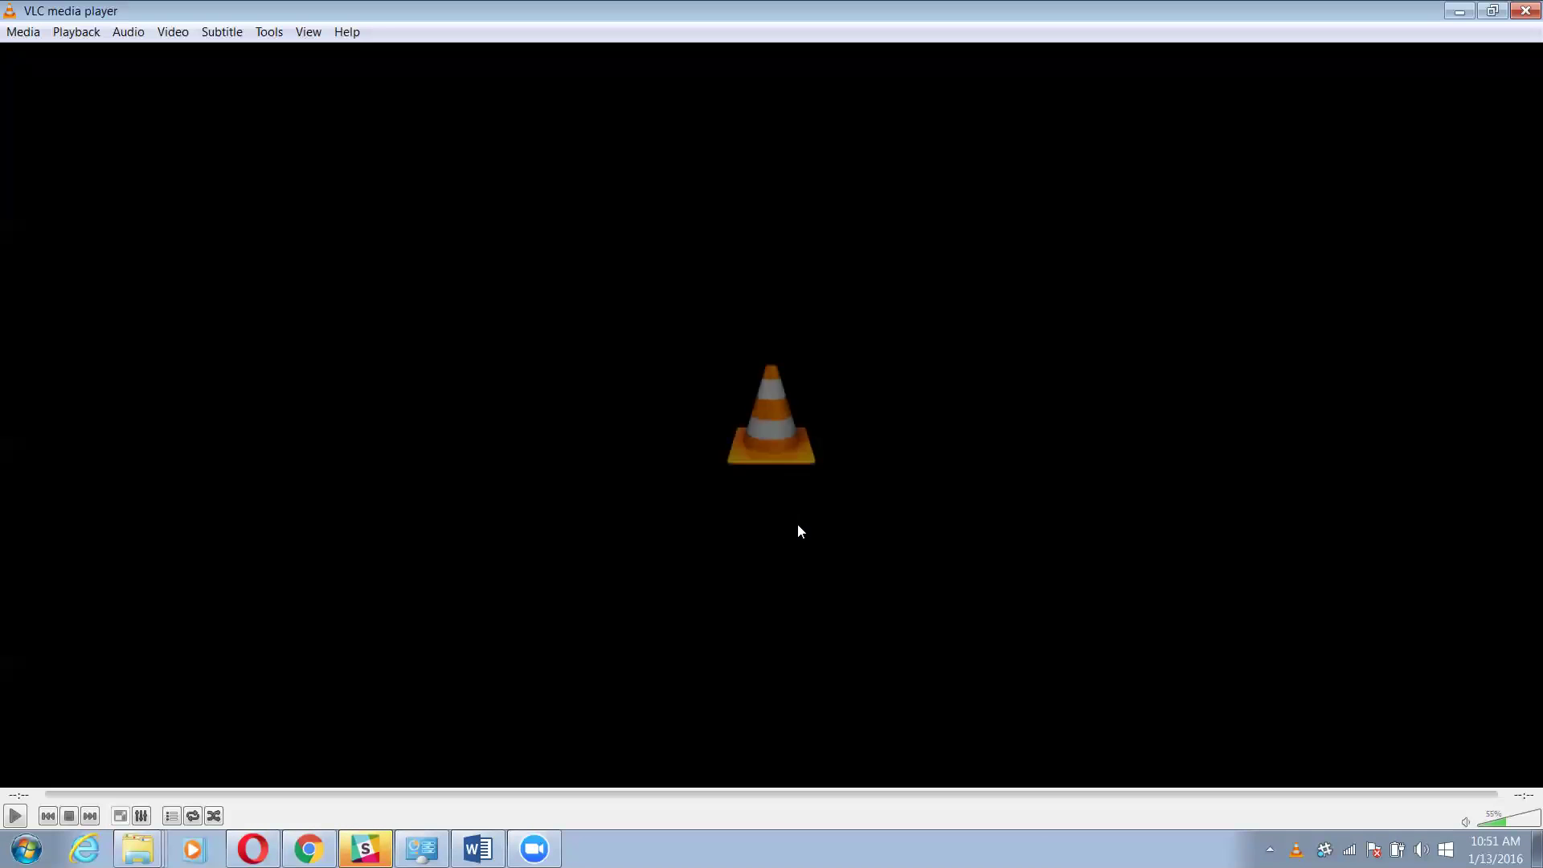
click(24, 32)
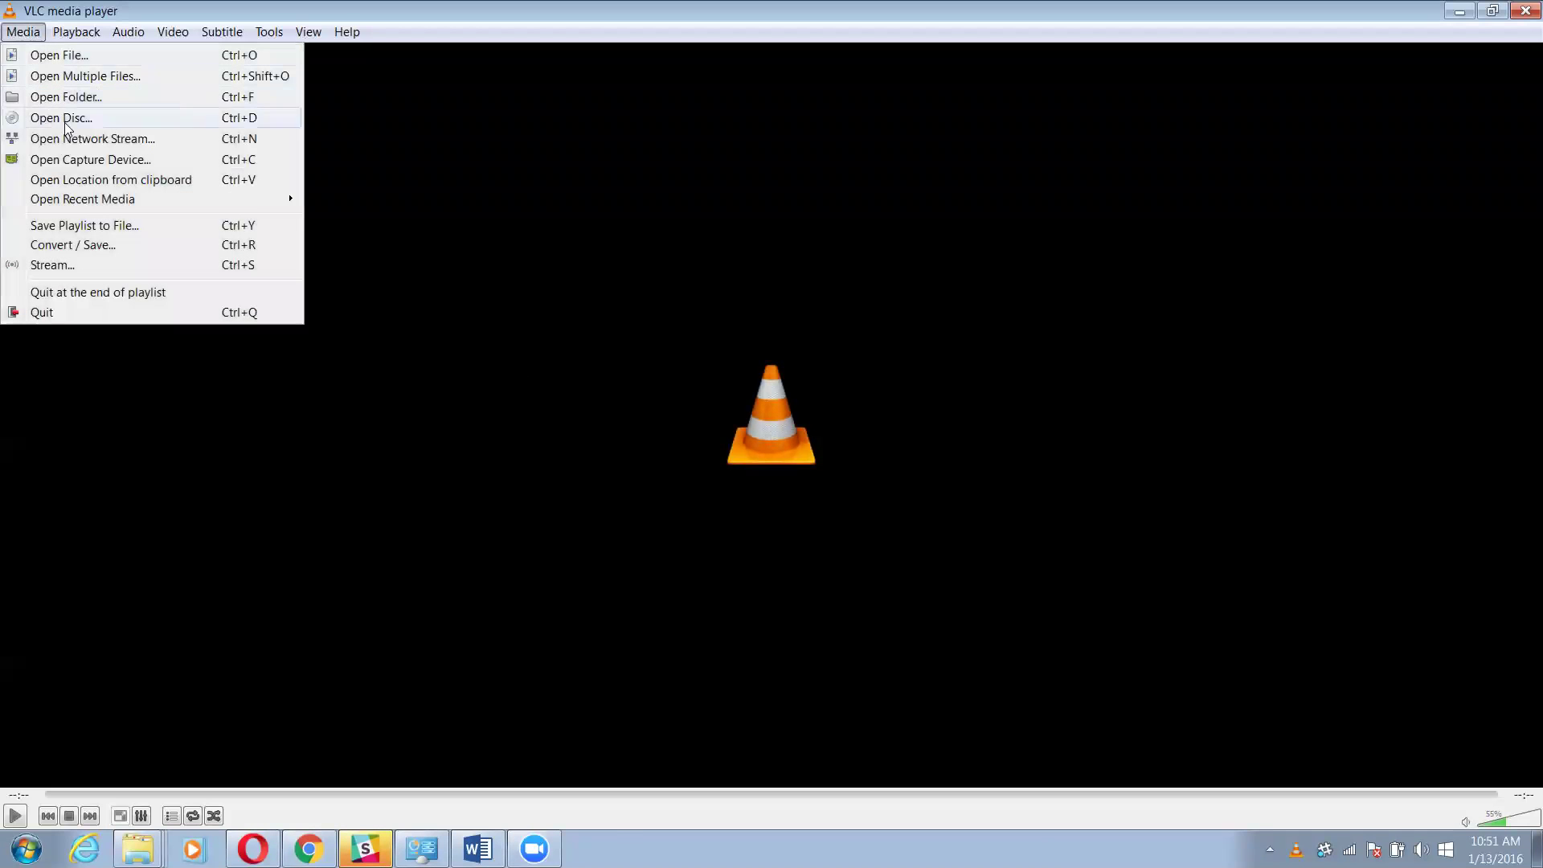
click(70, 145)
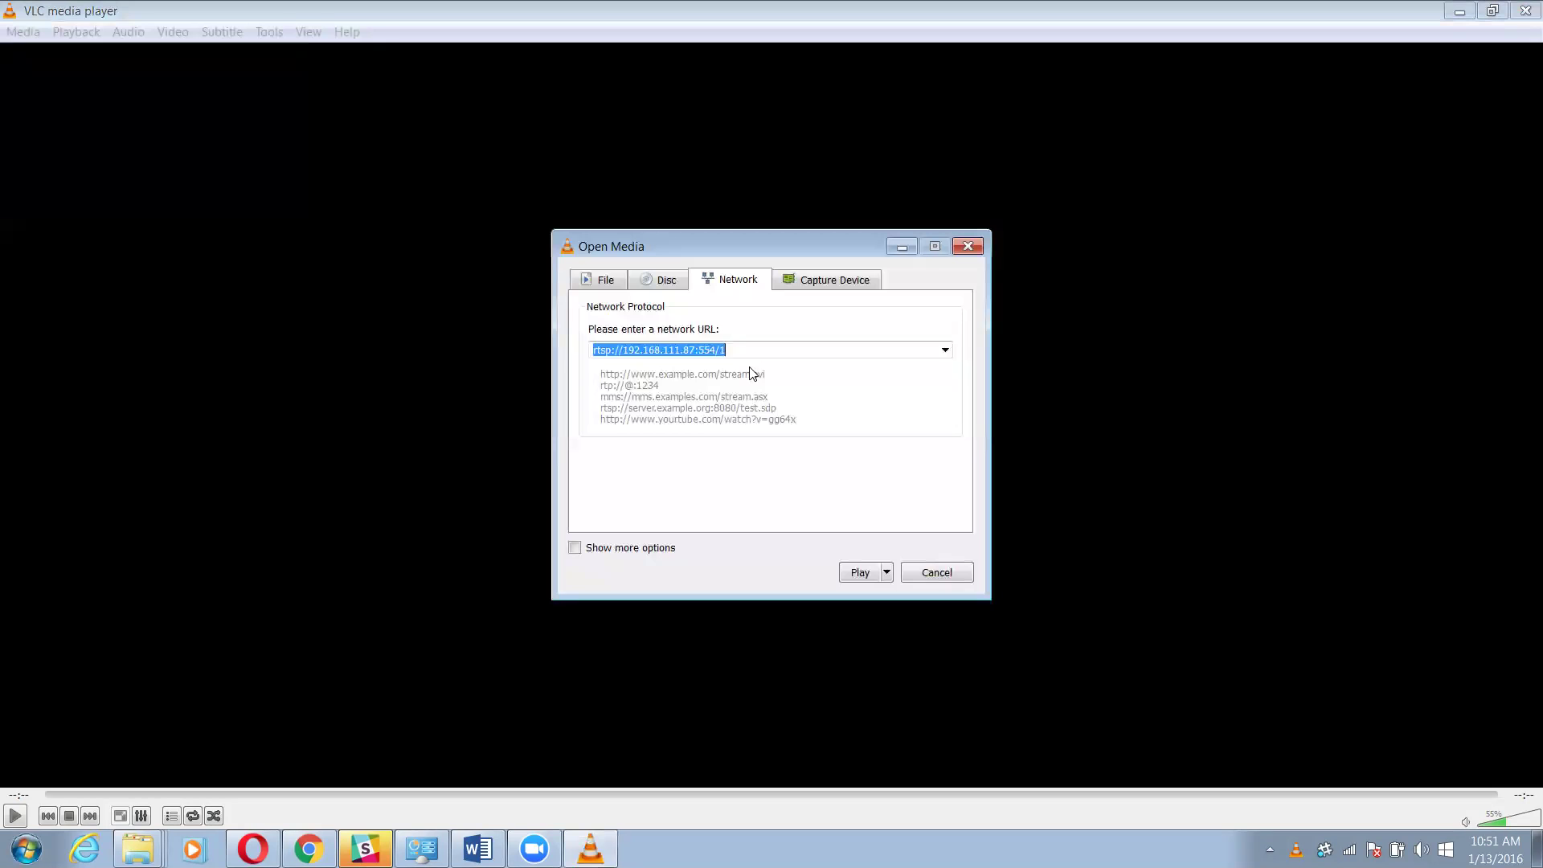
Replace the network URL with rtsp://192.168.111.87:554/hdmi
click(744, 351)
drag(746, 347, 485, 353)
key(ctrl+v)
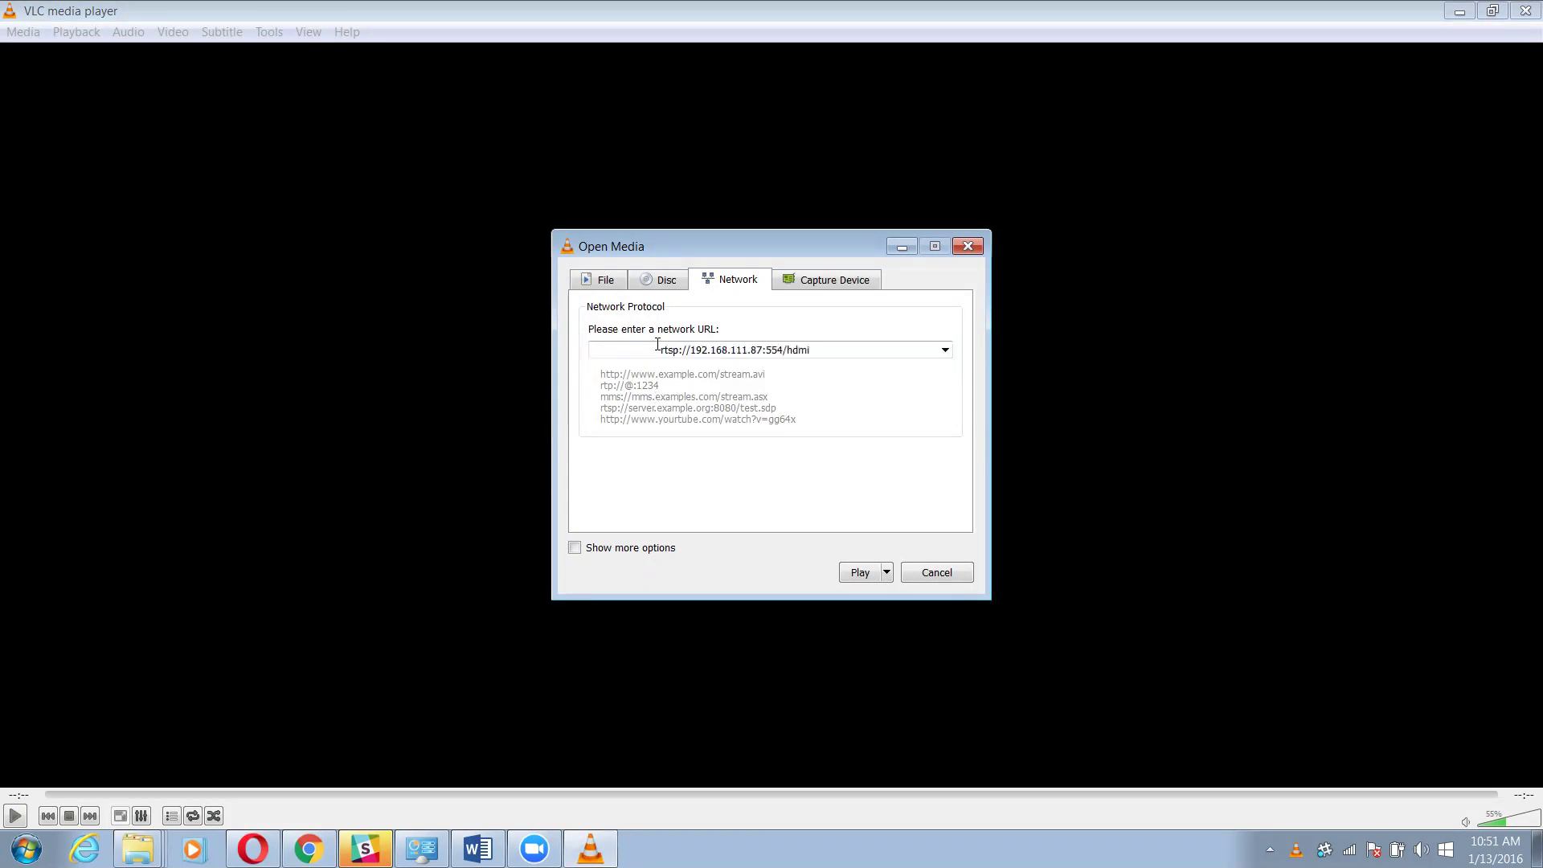